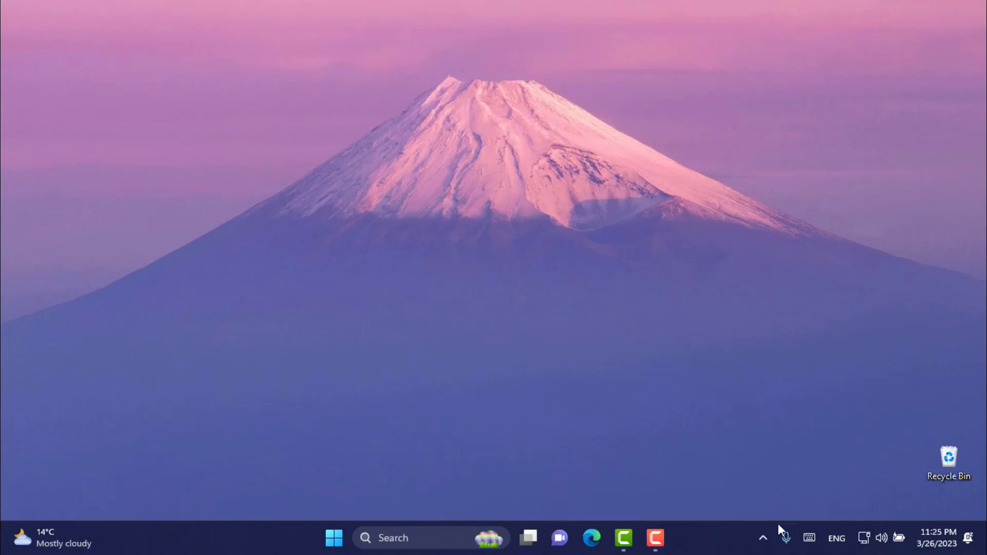
Move the Task Manager icon out of the hidden tray icons so it sits directly on the taskbar
{"action": "left_click", "coordinate": [766, 534]}
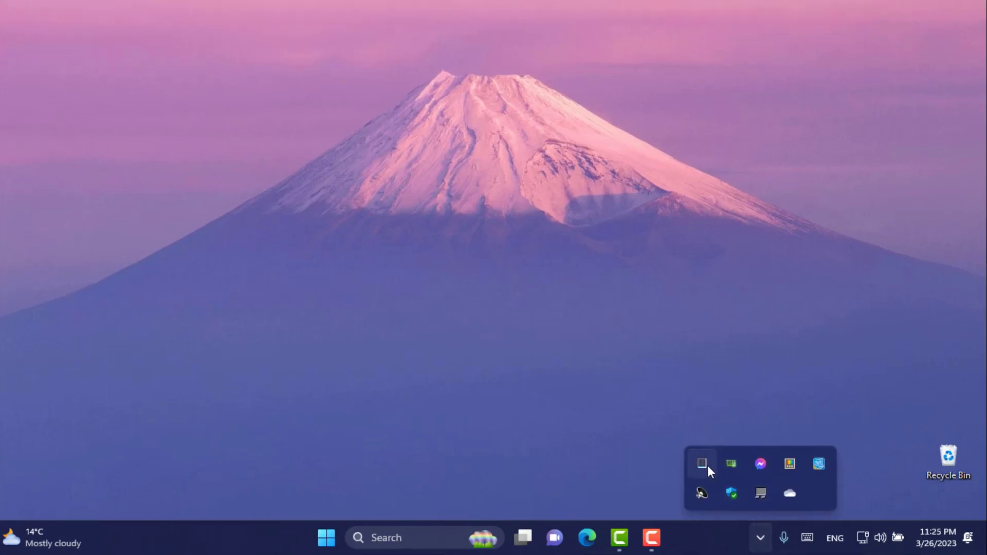
{"action": "mouse_move", "coordinate": [707, 465]}
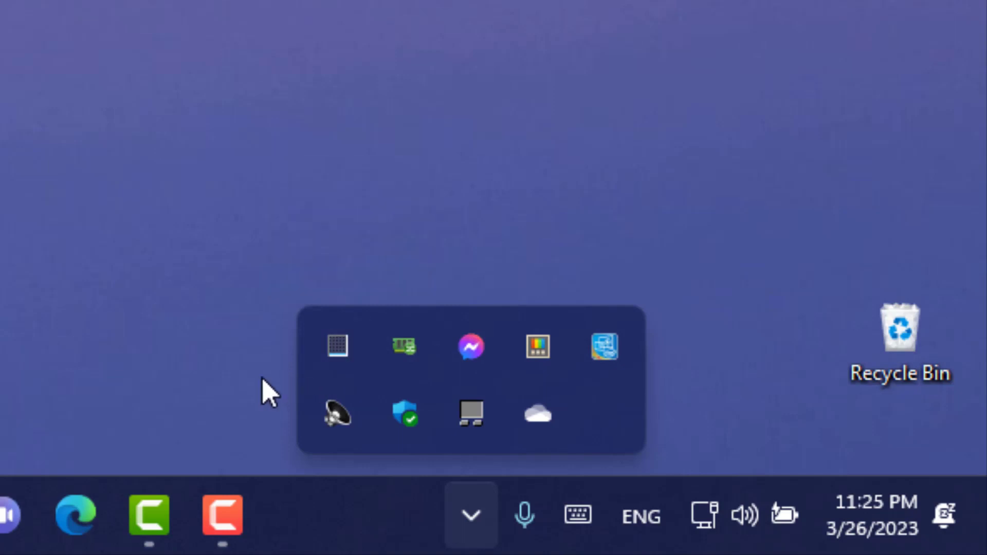
{"action": "left_click", "coordinate": [208, 407]}
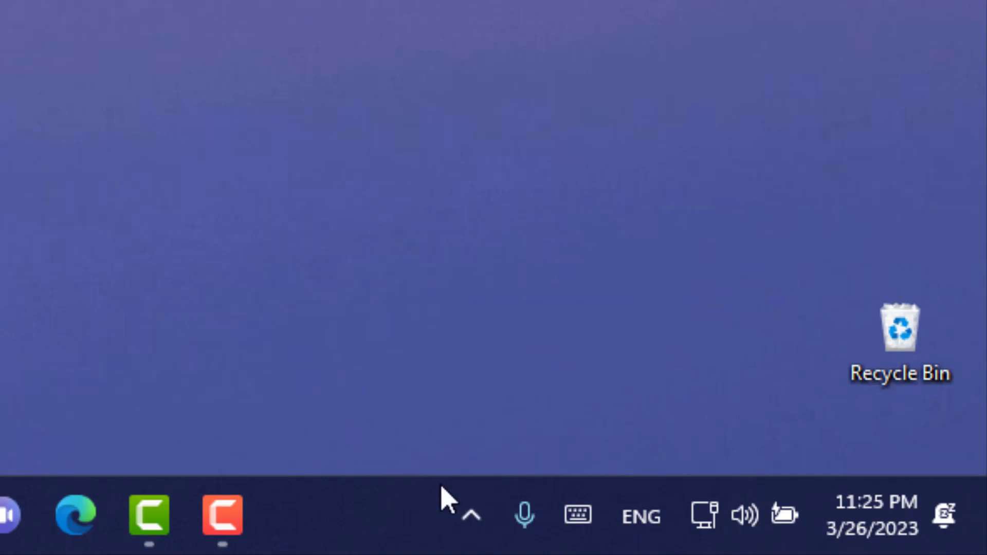
{"action": "left_click", "coordinate": [465, 516]}
{"action": "left_click_drag", "start_coordinate": [343, 349], "coordinate": [472, 531]}
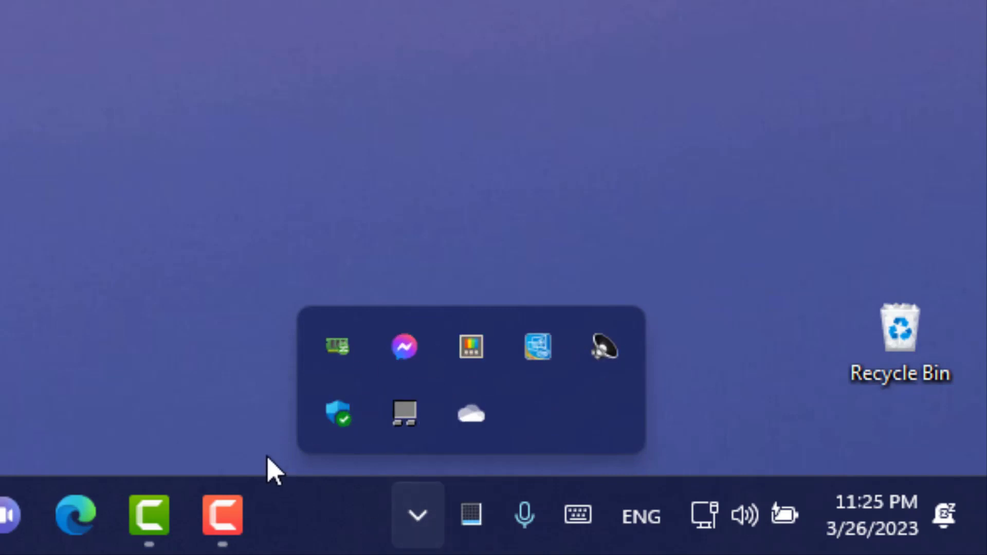
{"action": "left_click", "coordinate": [441, 535]}
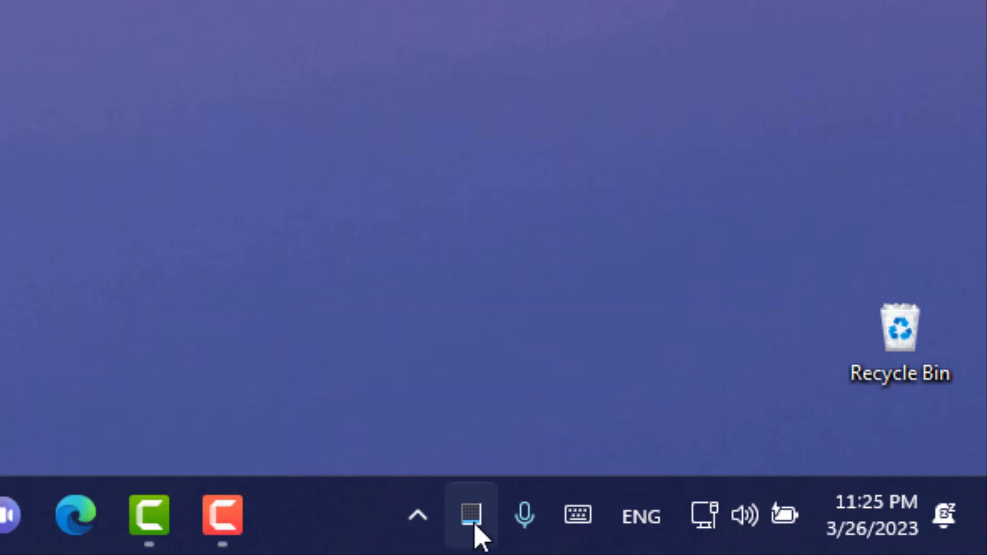
{"action": "mouse_move", "coordinate": [475, 527]}
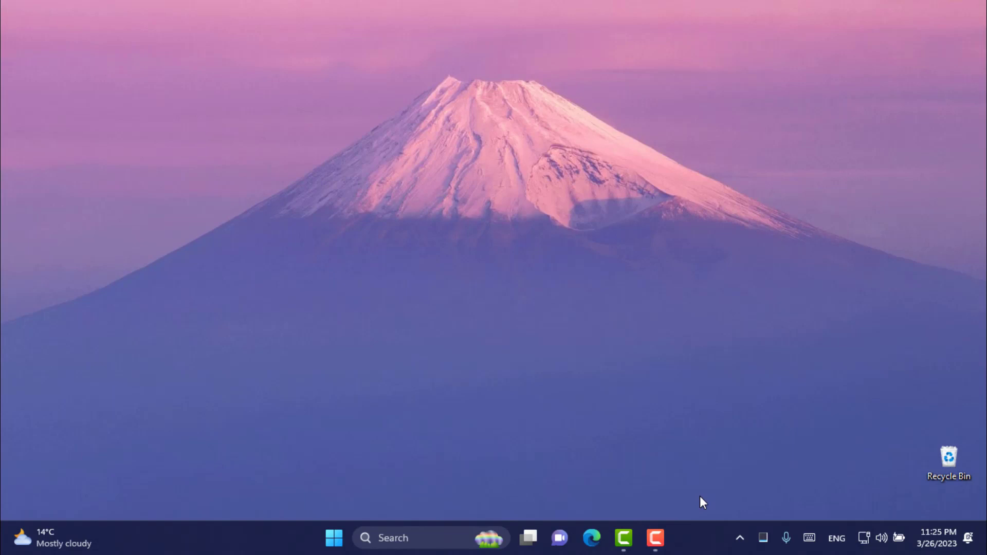
{"action": "mouse_move", "coordinate": [763, 543]}
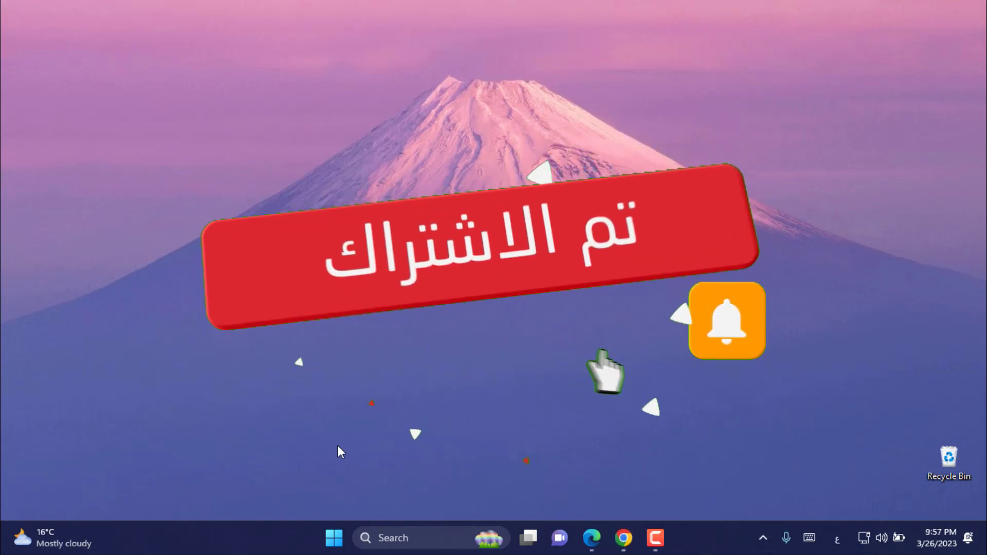
Open Task Manager and look through the hidden tray icons for its icon
{"action": "right_click", "coordinate": [333, 537]}
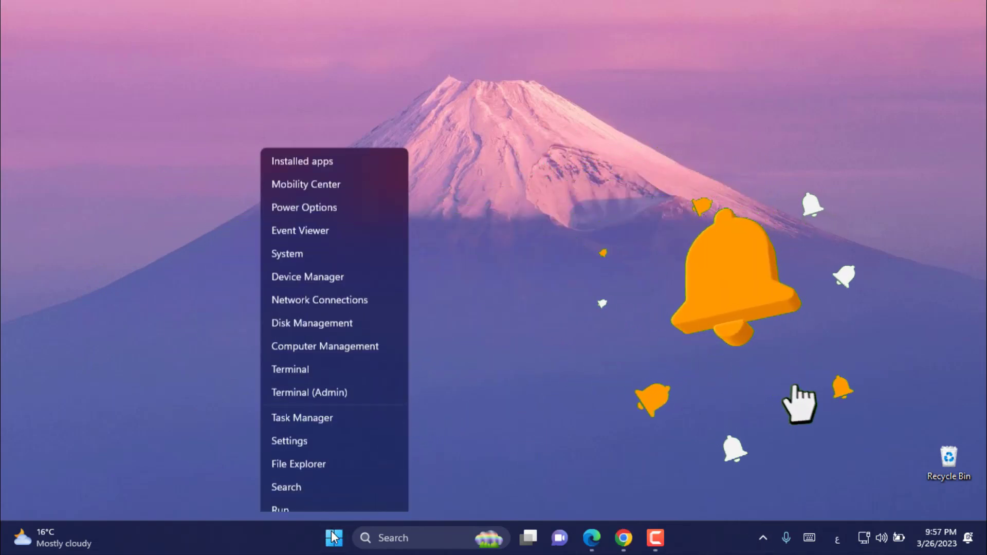
{"action": "left_click", "coordinate": [329, 356]}
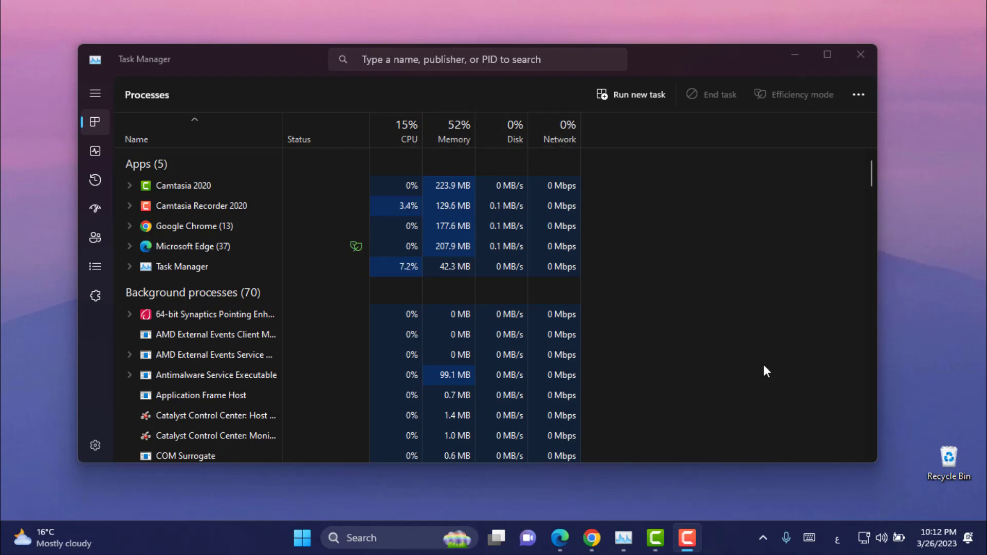
{"action": "left_click", "coordinate": [765, 534]}
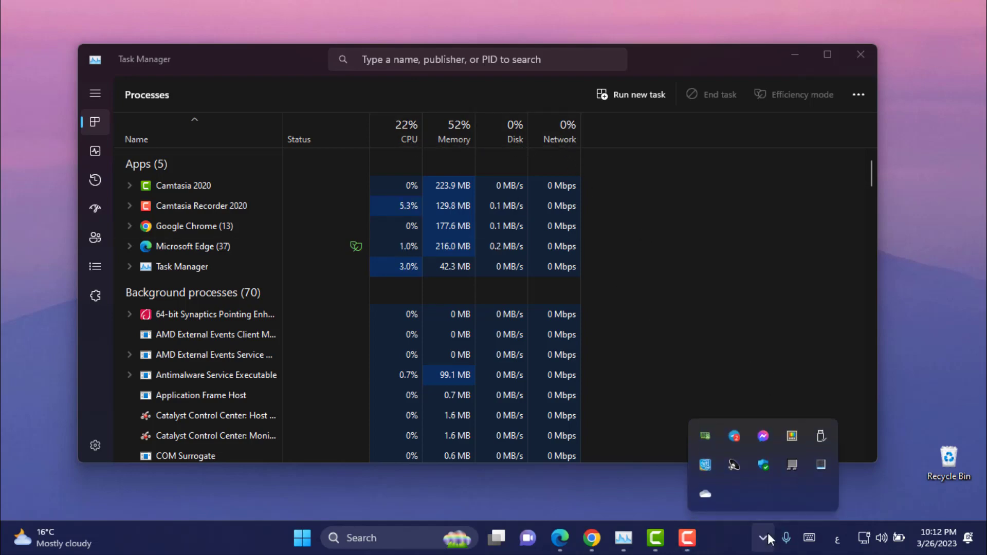
{"action": "left_click", "coordinate": [764, 535]}
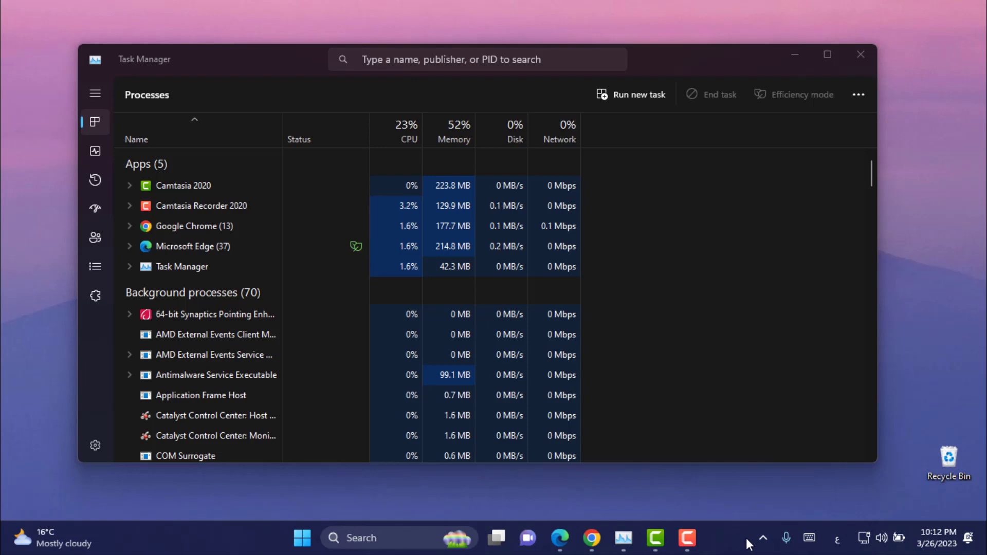
Turn on the Hide when minimized option in Task Manager's window management settings
{"action": "left_click", "coordinate": [102, 445]}
{"action": "scroll", "coordinate": [373, 283], "scroll_direction": "down", "scroll_amount": 5}
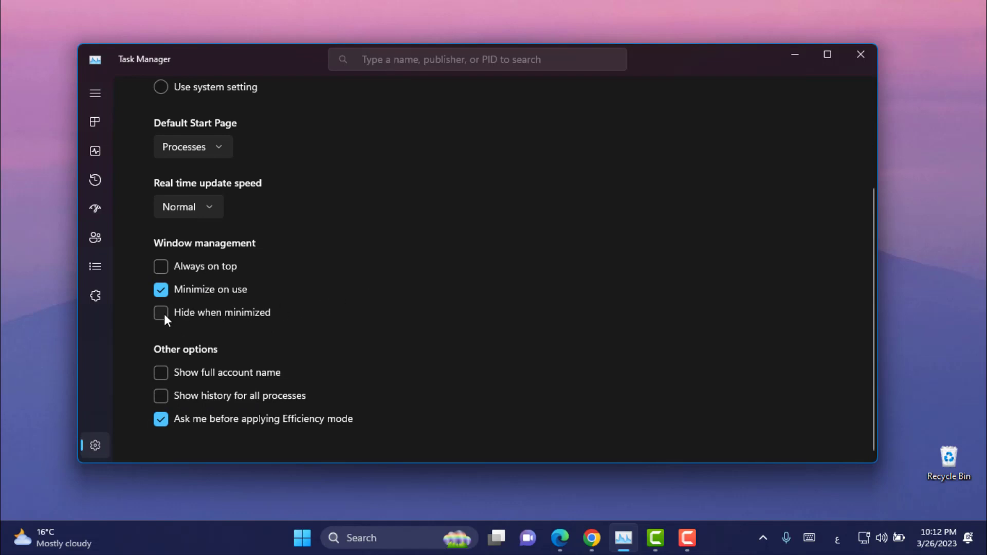
{"action": "left_click", "coordinate": [159, 314]}
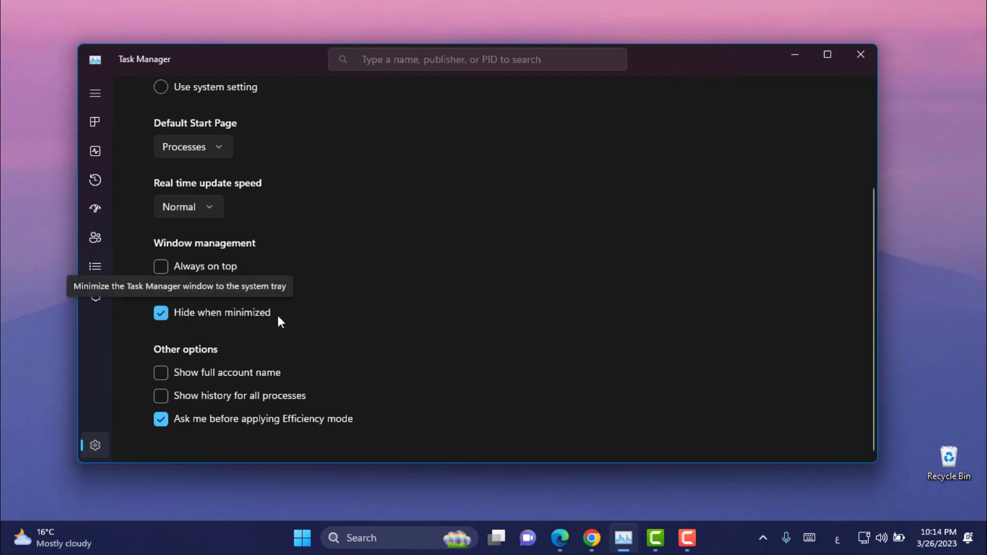
Minimize Task Manager and view the resource usage summary on its icon among the hidden tray icons
{"action": "left_click", "coordinate": [794, 55]}
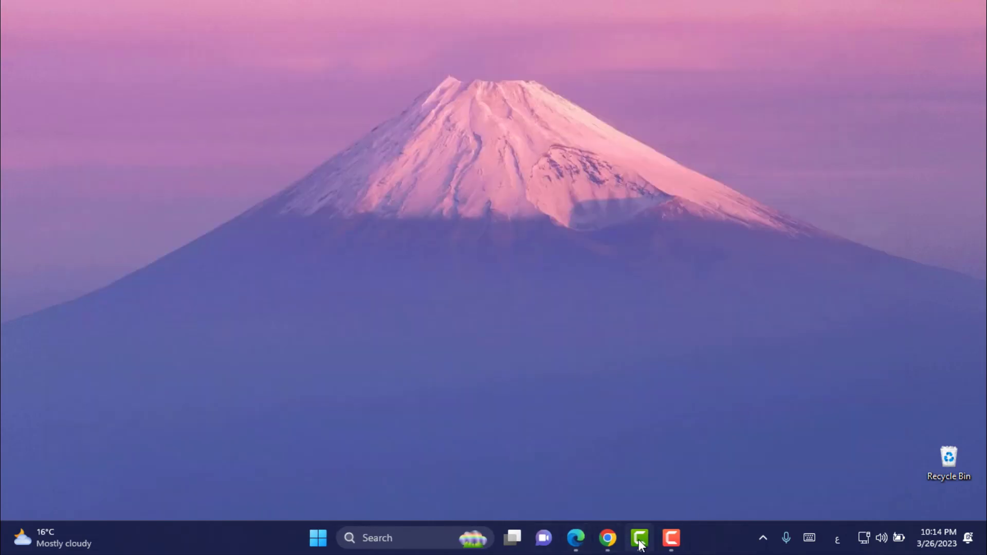
{"action": "mouse_move", "coordinate": [644, 542]}
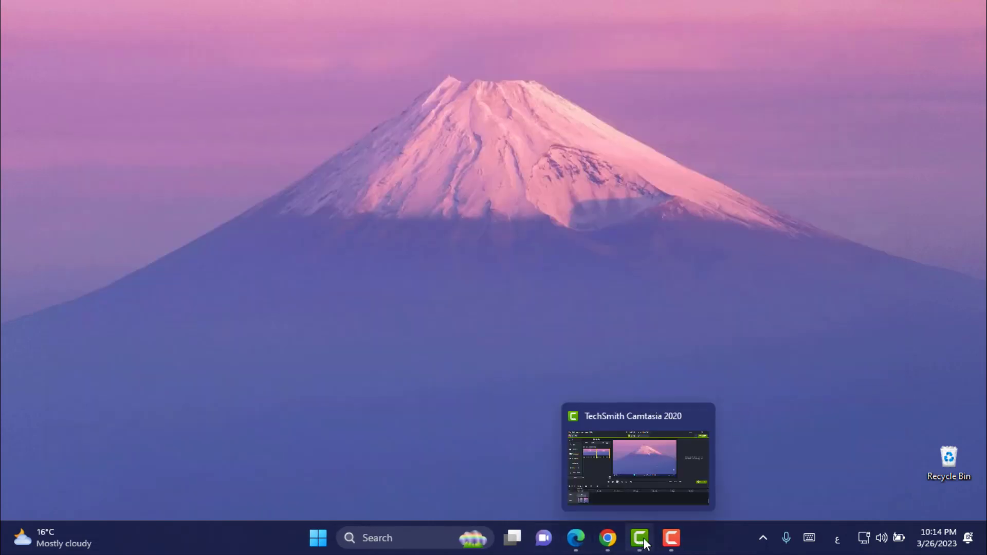
{"action": "left_click", "coordinate": [764, 536]}
{"action": "mouse_move", "coordinate": [825, 463]}
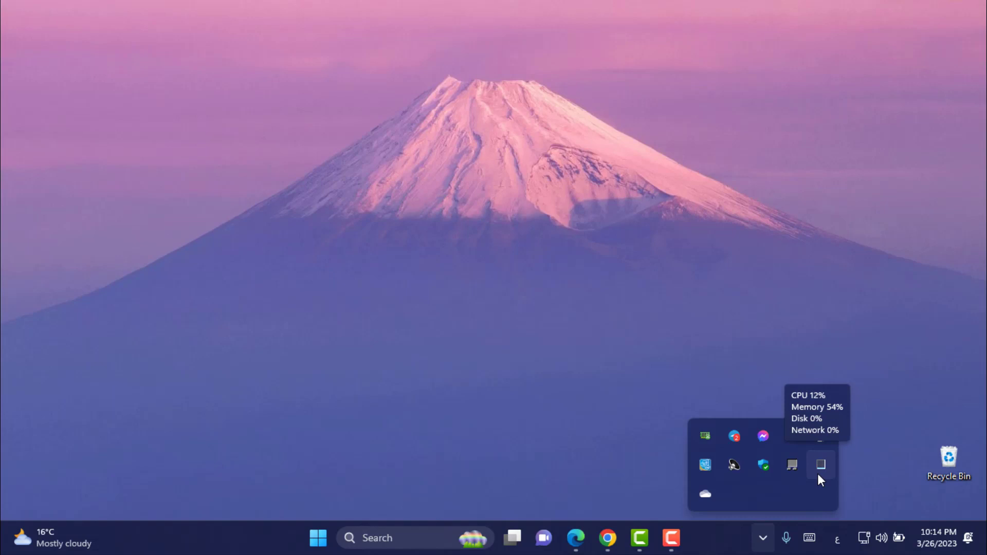
{"action": "left_click", "coordinate": [609, 398]}
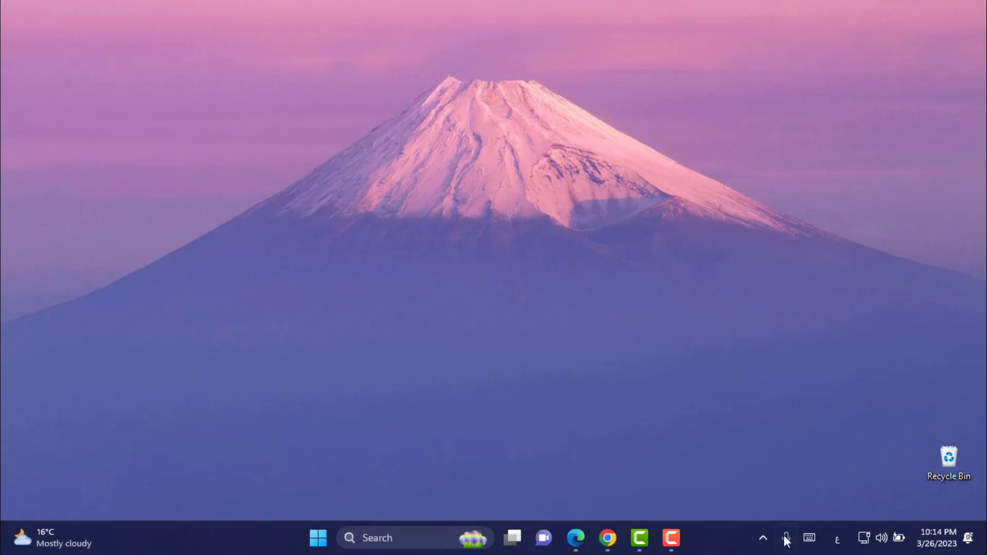
Bring the hidden Task Manager window back up from the taskbar
{"action": "left_click", "coordinate": [763, 539]}
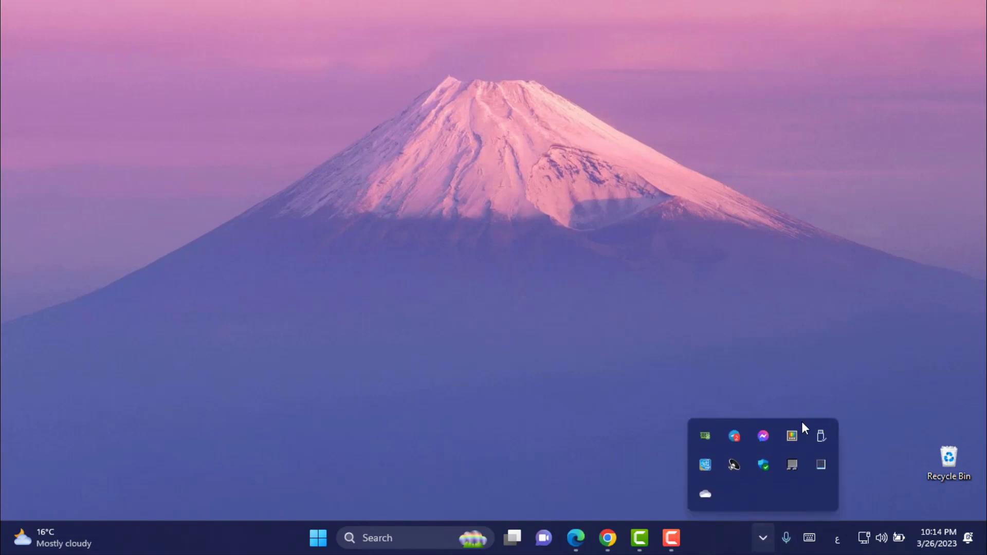
{"action": "right_click", "coordinate": [726, 543]}
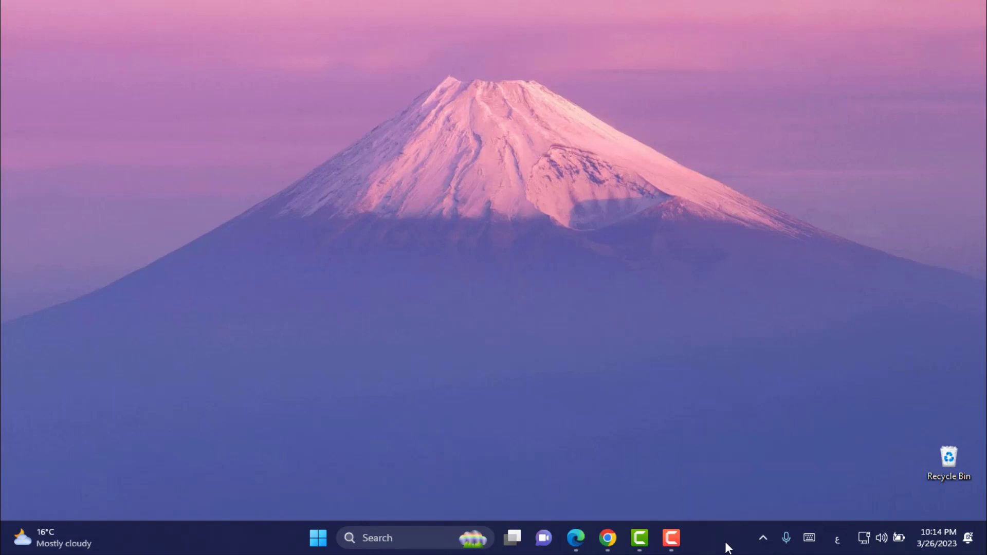
{"action": "left_click", "coordinate": [777, 481]}
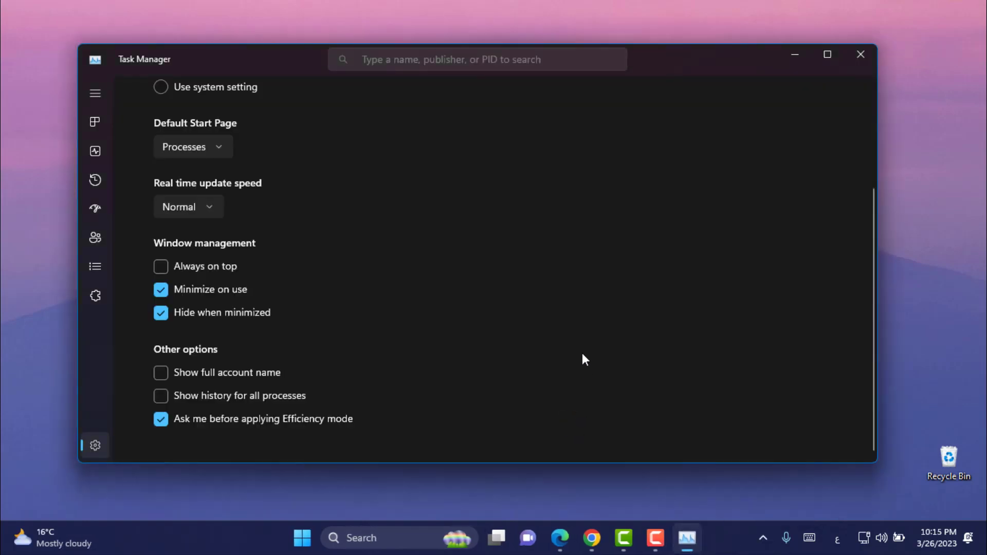
Close the Task Manager window and check whether the hidden tray icons still include it
{"action": "left_click", "coordinate": [860, 54]}
{"action": "left_click", "coordinate": [764, 536]}
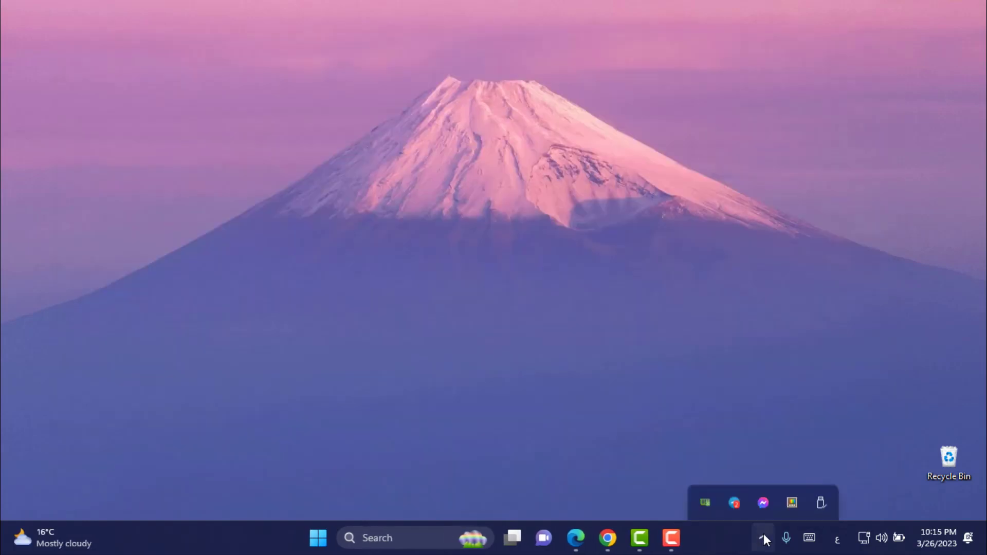
{"action": "left_click", "coordinate": [586, 429]}
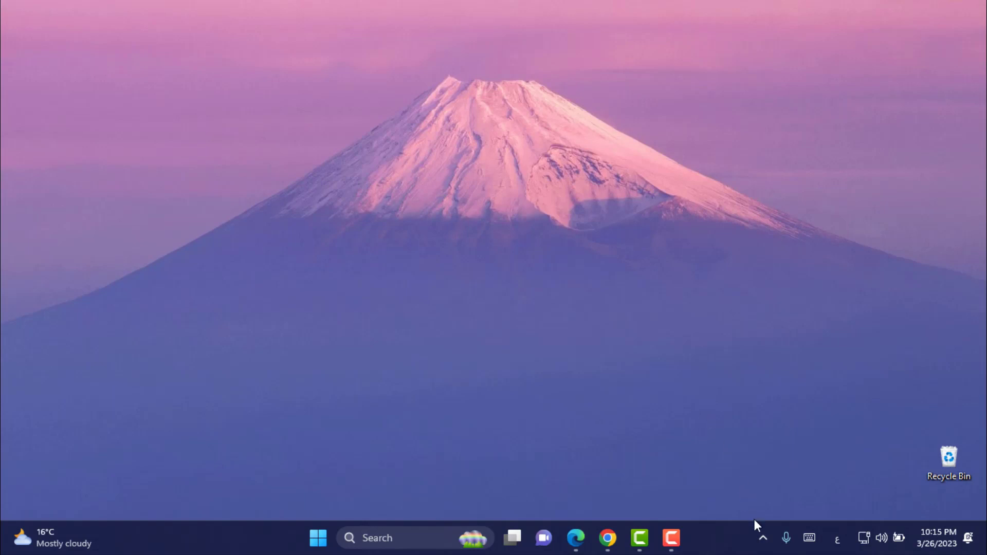
Look over the hidden tray icons once more and launch Task Manager from the taskbar
{"action": "left_click", "coordinate": [762, 538]}
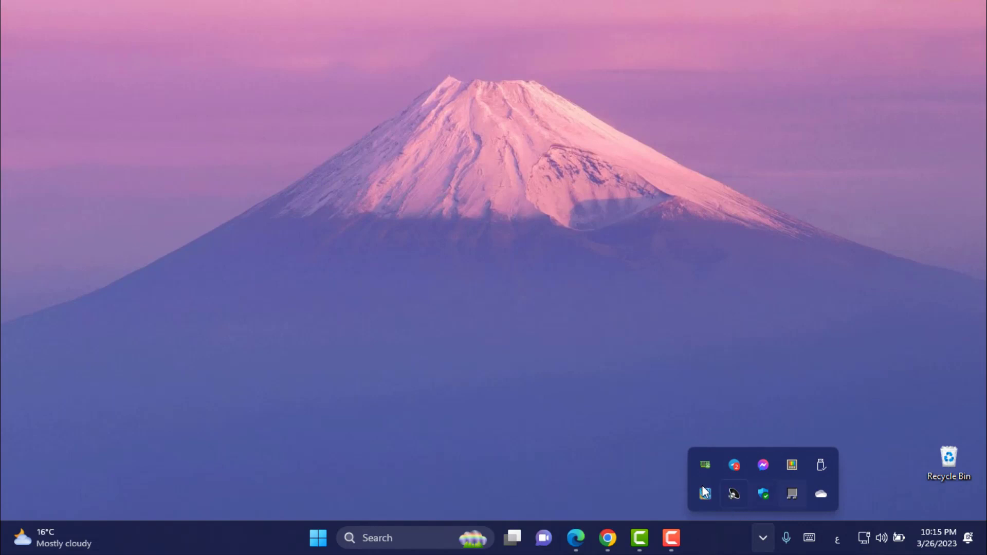
{"action": "right_click", "coordinate": [725, 544]}
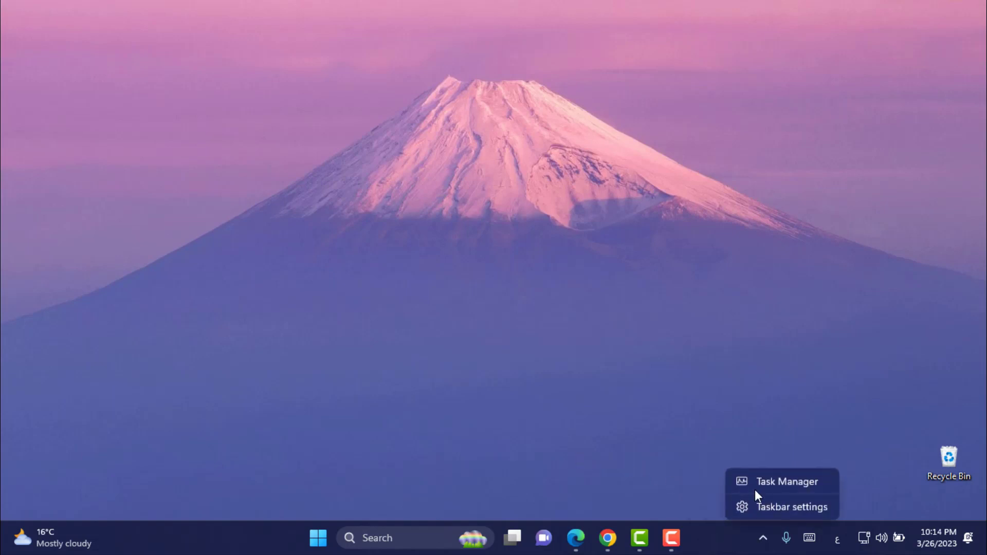
{"action": "left_click", "coordinate": [754, 482]}
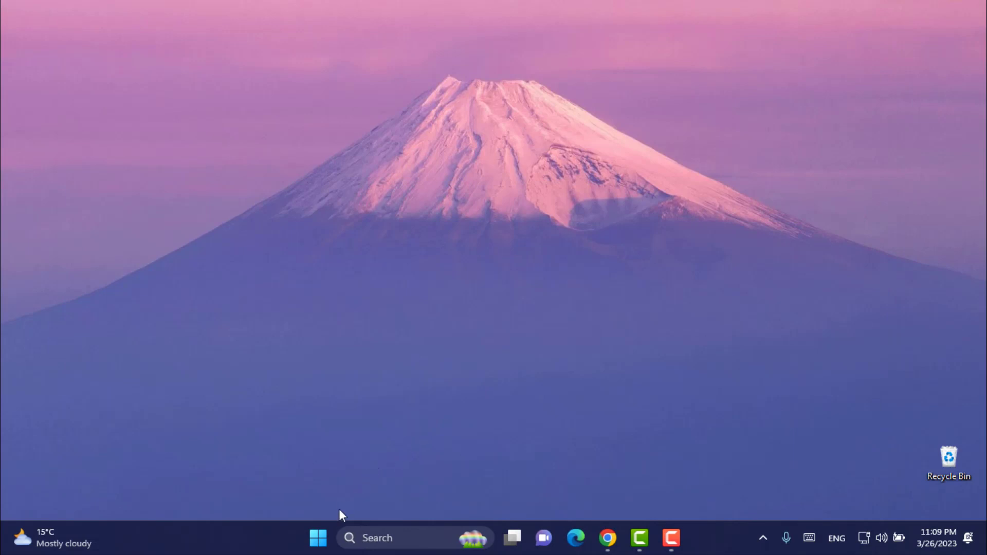
Find Notepad in the list of all installed apps and open it with a blank document
{"action": "left_click", "coordinate": [317, 538]}
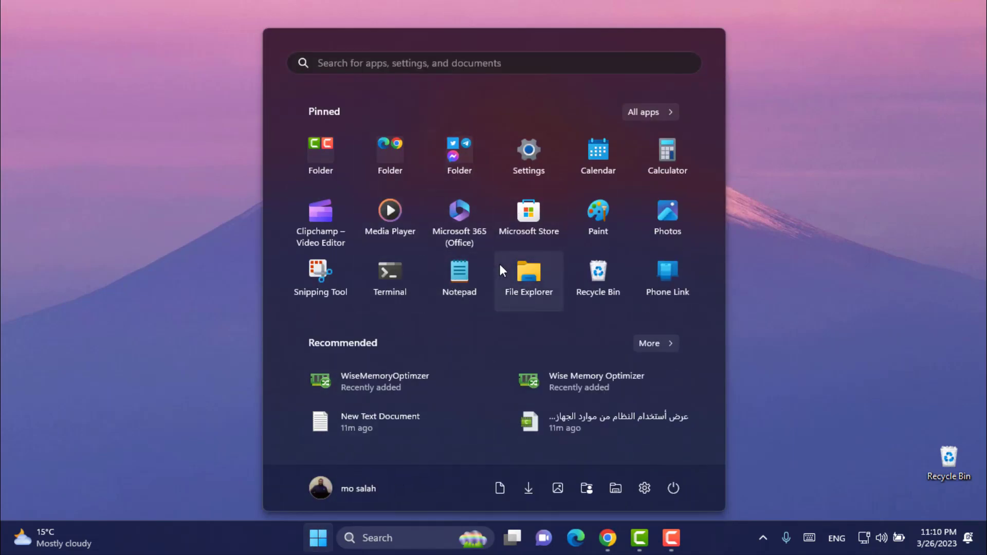
{"action": "left_click", "coordinate": [651, 115]}
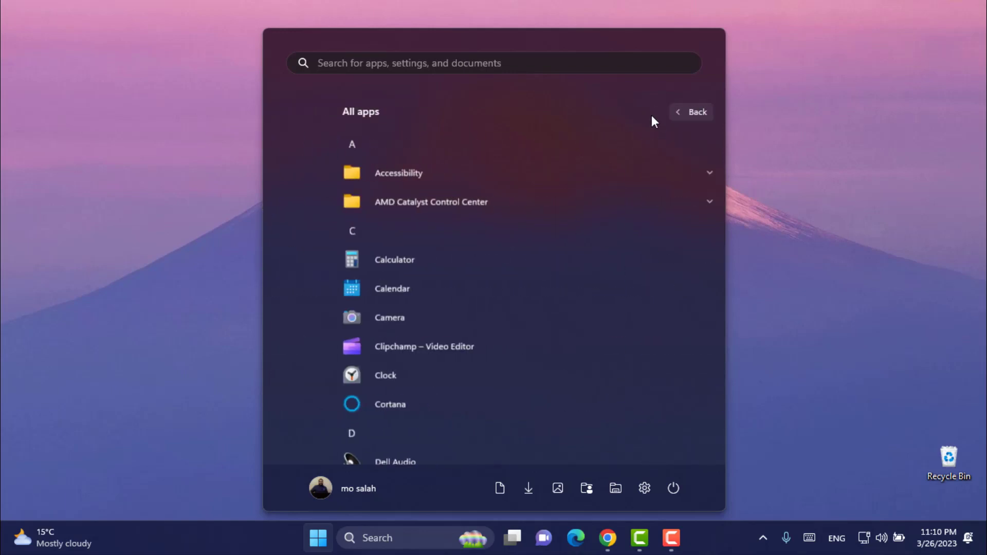
{"action": "scroll", "coordinate": [489, 297], "scroll_direction": "down", "scroll_amount": 3}
{"action": "scroll", "coordinate": [488, 297], "scroll_direction": "down", "scroll_amount": 10}
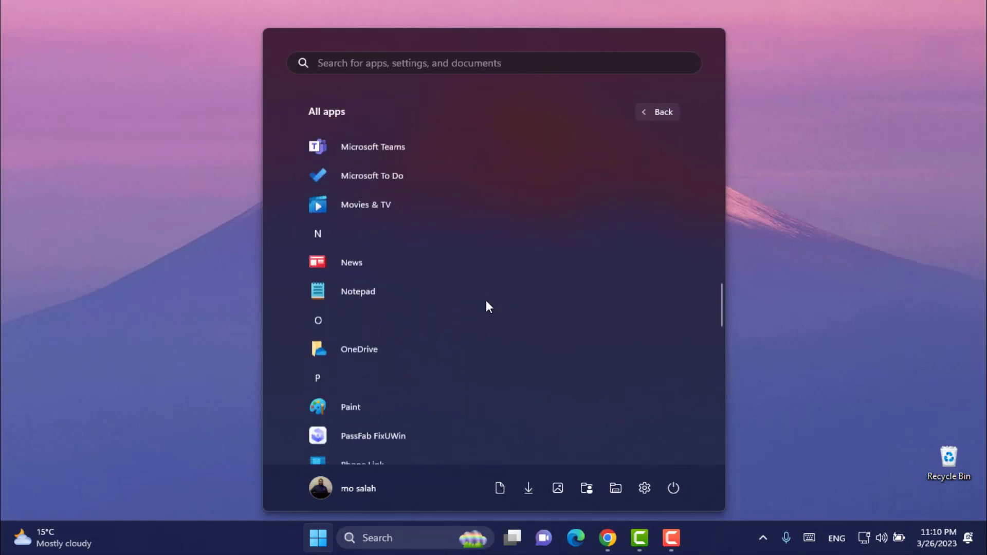
{"action": "left_click", "coordinate": [350, 241]}
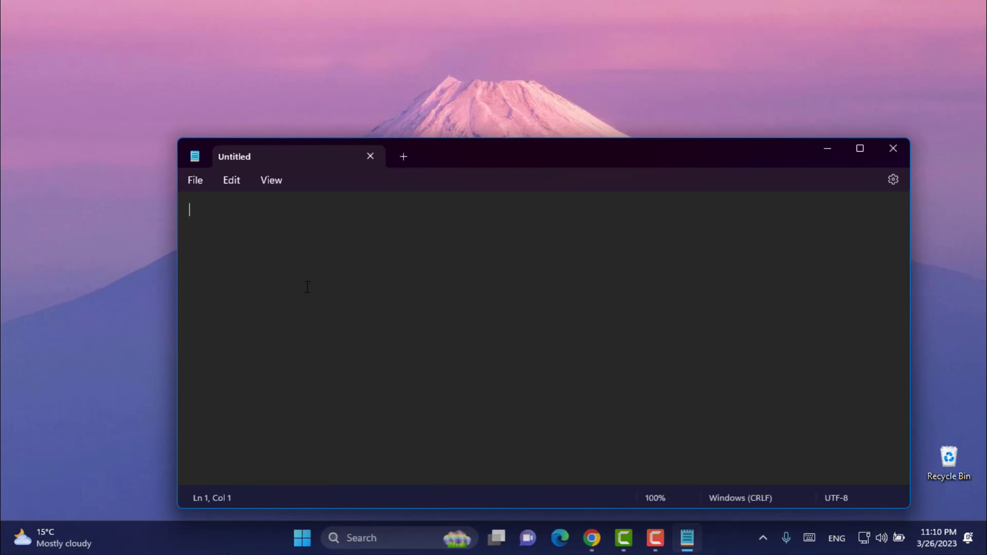
Write the command start /min taskmgr in the blank Notepad document
{"action": "type", "text": "star"}
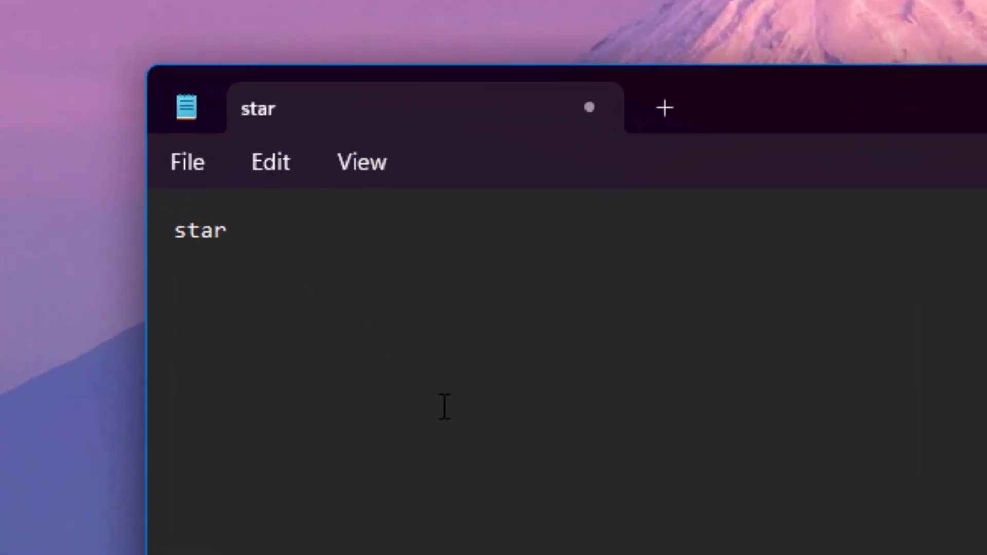
{"action": "type", "text": "t /min taskm"}
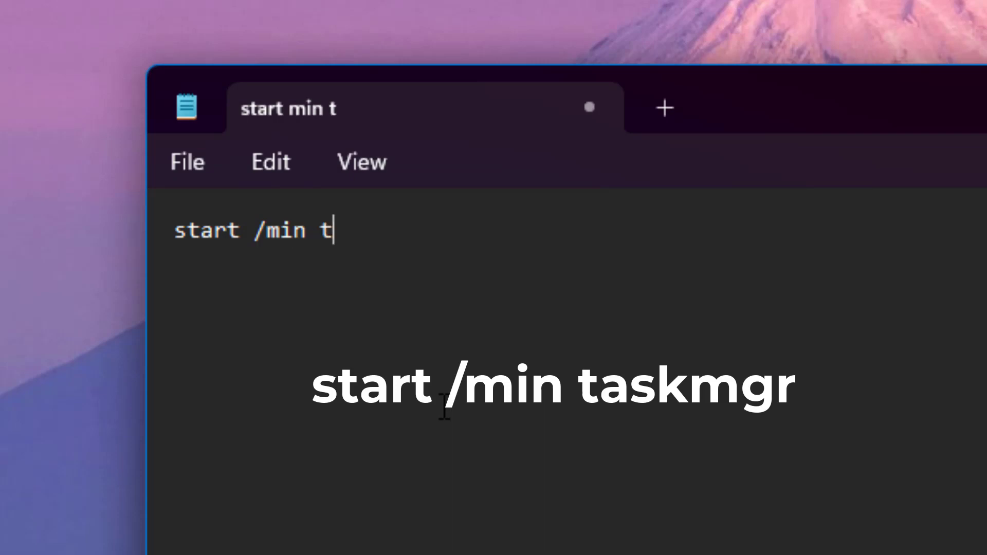
{"action": "type", "text": "gr"}
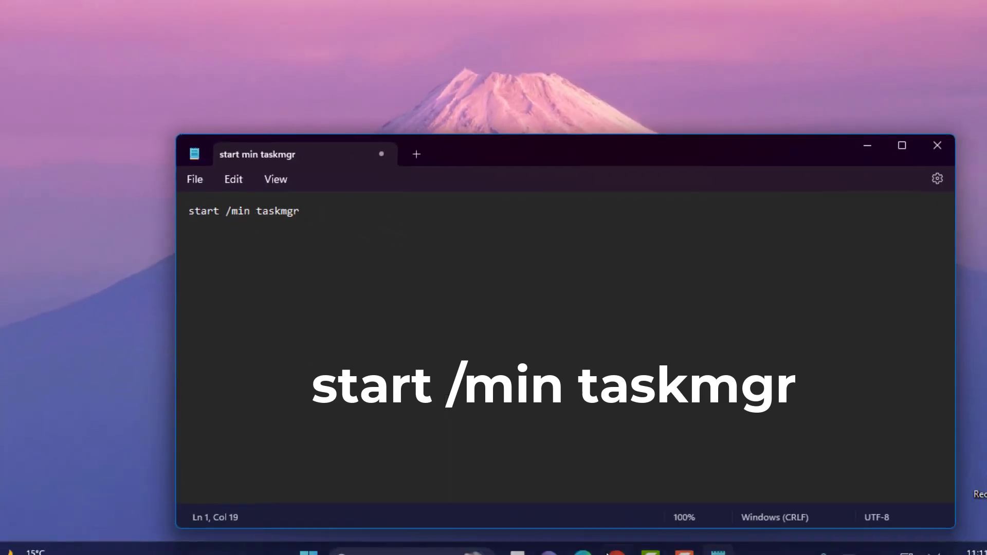
Start saving the document under a new name and browse to the OS MSR (C:) drive as the location
{"action": "left_click", "coordinate": [185, 178]}
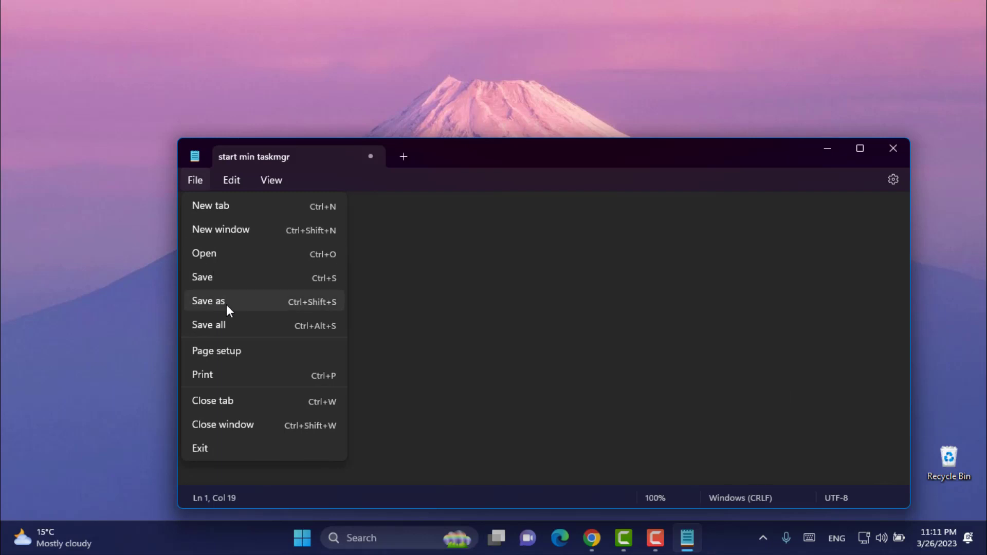
{"action": "left_click", "coordinate": [228, 306]}
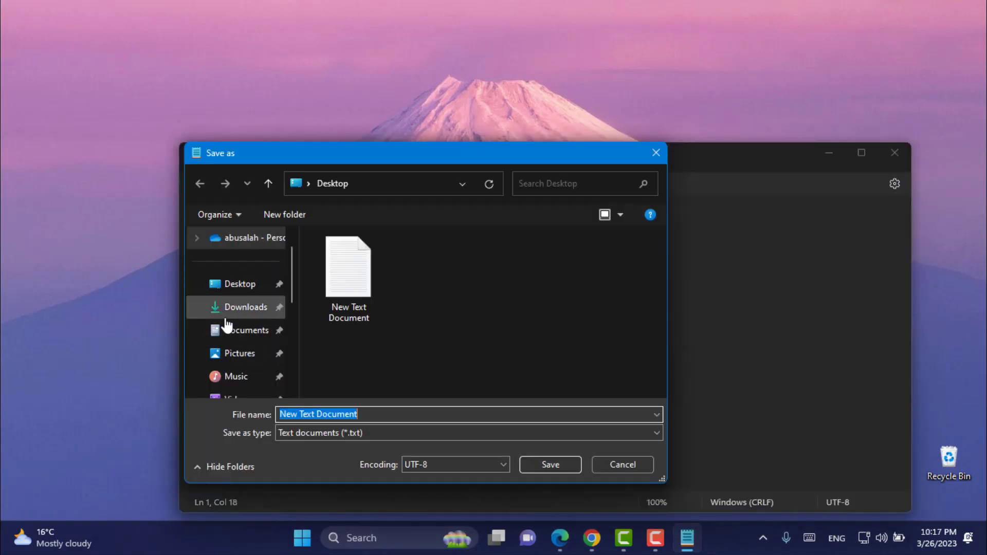
{"action": "scroll", "coordinate": [227, 320], "scroll_direction": "down", "scroll_amount": 3}
{"action": "left_click", "coordinate": [250, 333]}
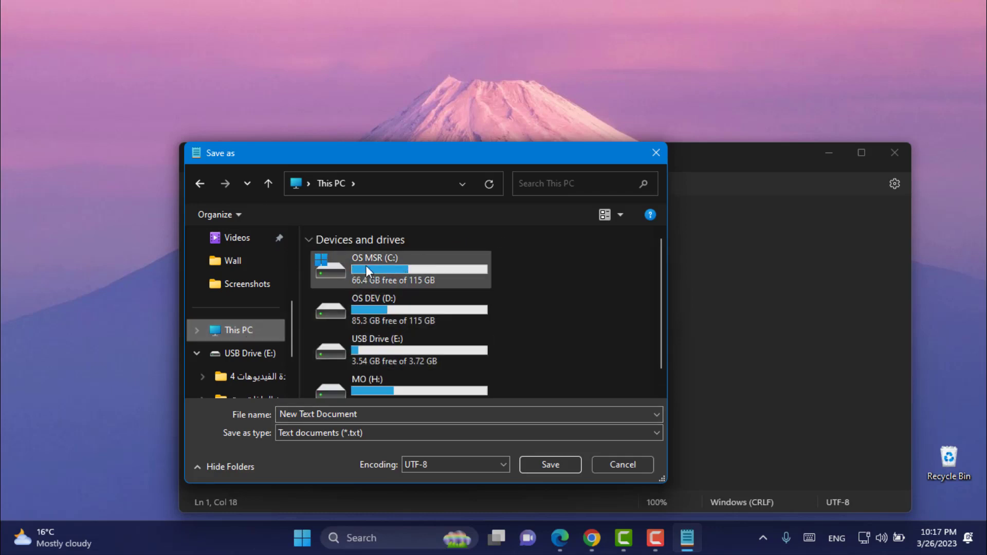
{"action": "double_click", "coordinate": [376, 274]}
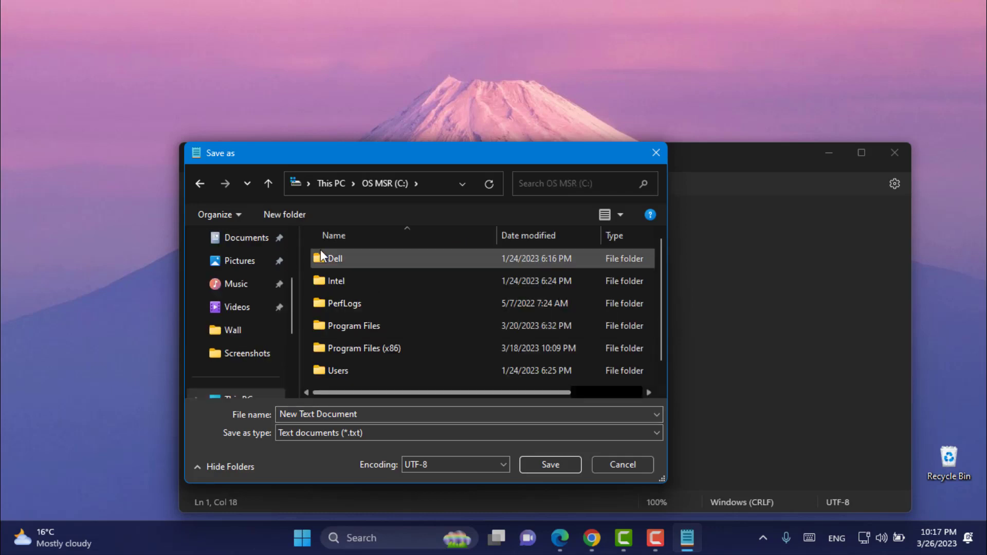
Create a folder named taskmgr on the C: drive and open it as the save location
{"action": "left_click", "coordinate": [284, 215]}
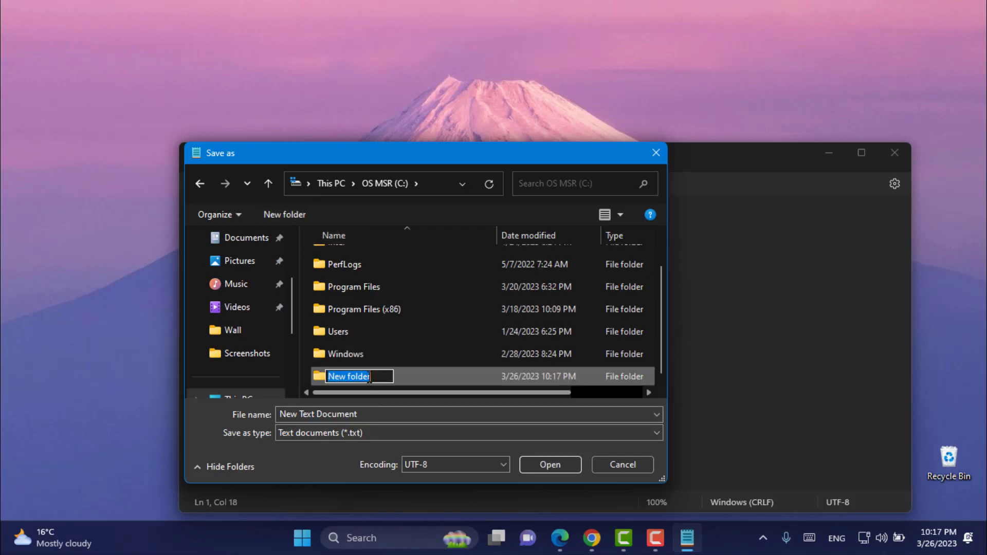
{"action": "type", "text": "taskm"}
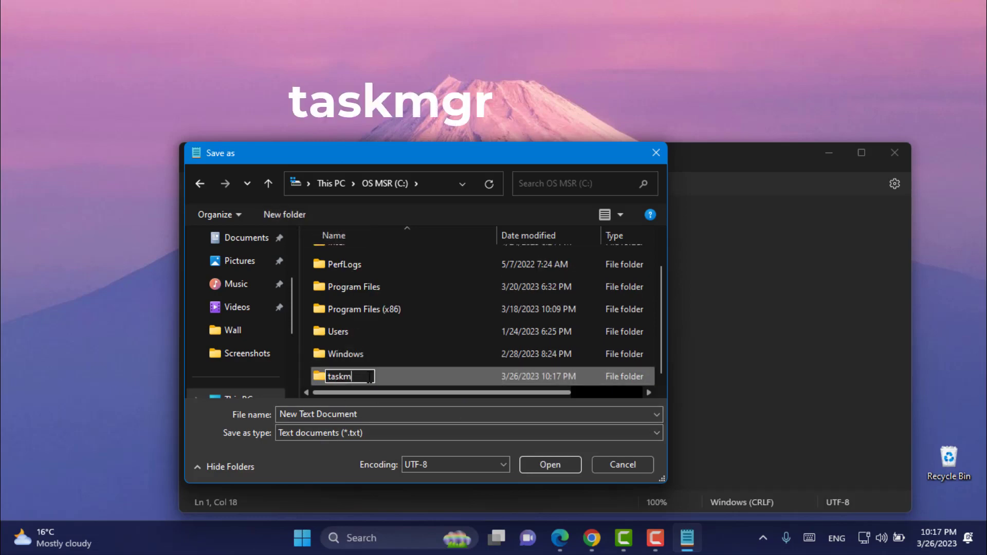
{"action": "type", "text": "gr"}
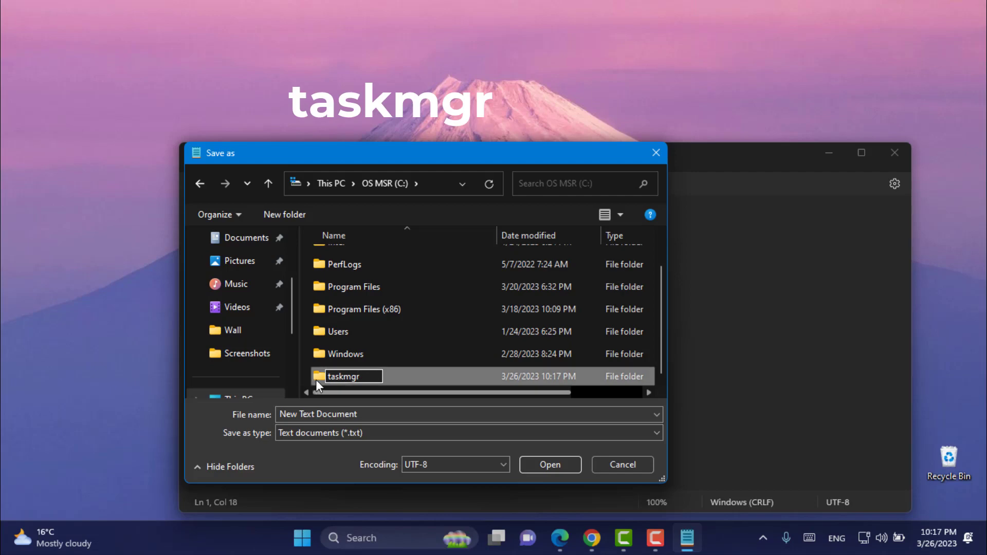
{"action": "key", "text": "Return"}
{"action": "double_click", "coordinate": [326, 378]}
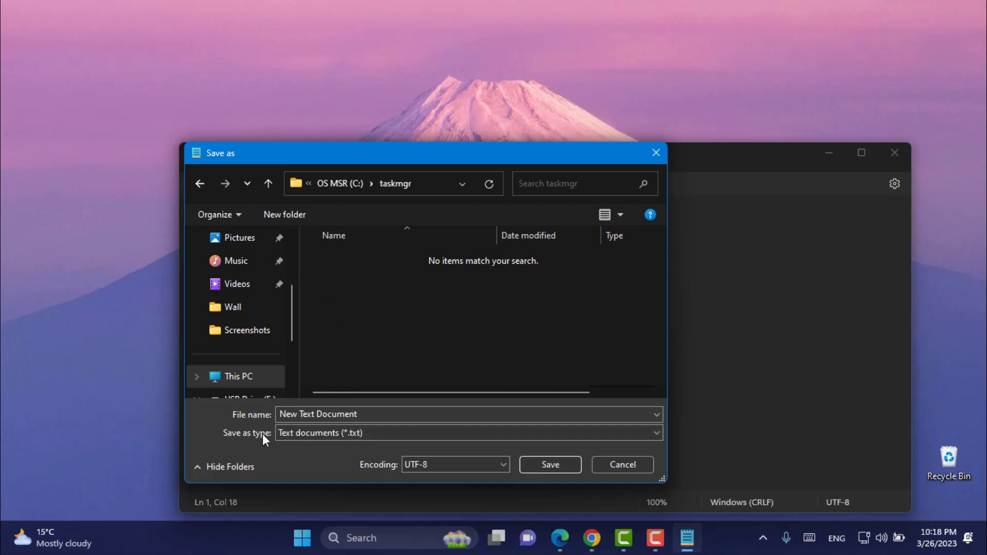
Save the script as taskmgr.bat with the file type All files, and close Notepad
{"action": "left_click", "coordinate": [351, 432]}
{"action": "left_click", "coordinate": [344, 459]}
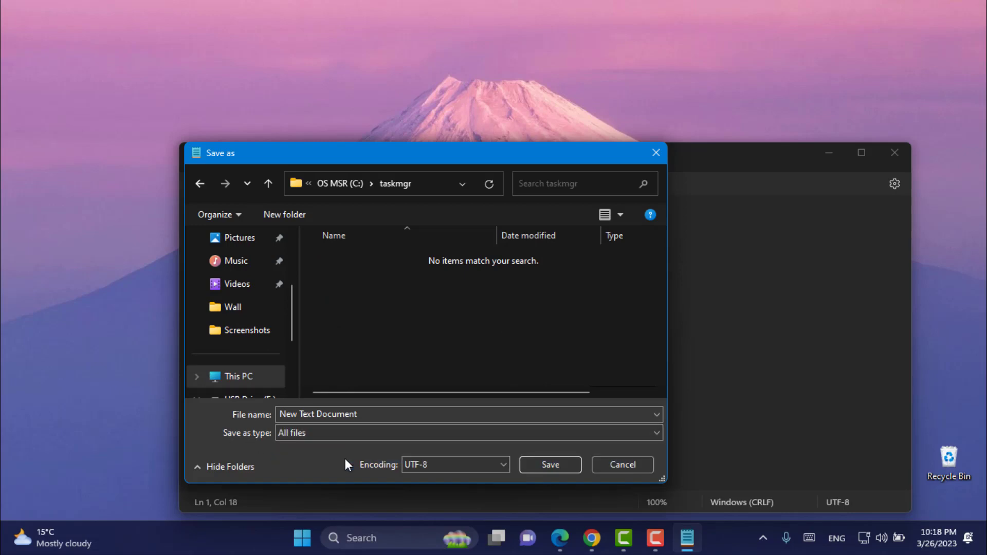
{"action": "double_click", "coordinate": [349, 417]}
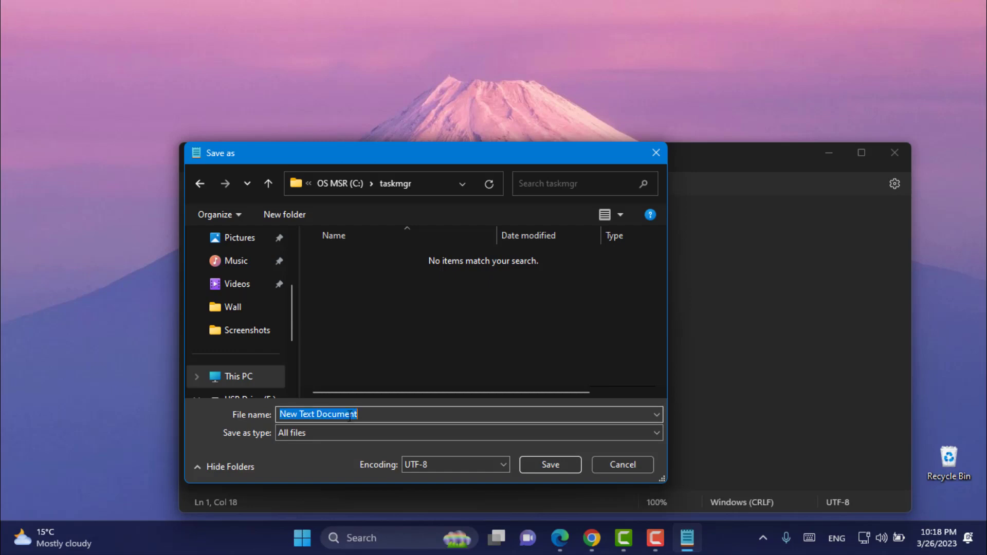
{"action": "type", "text": "taskmgr"}
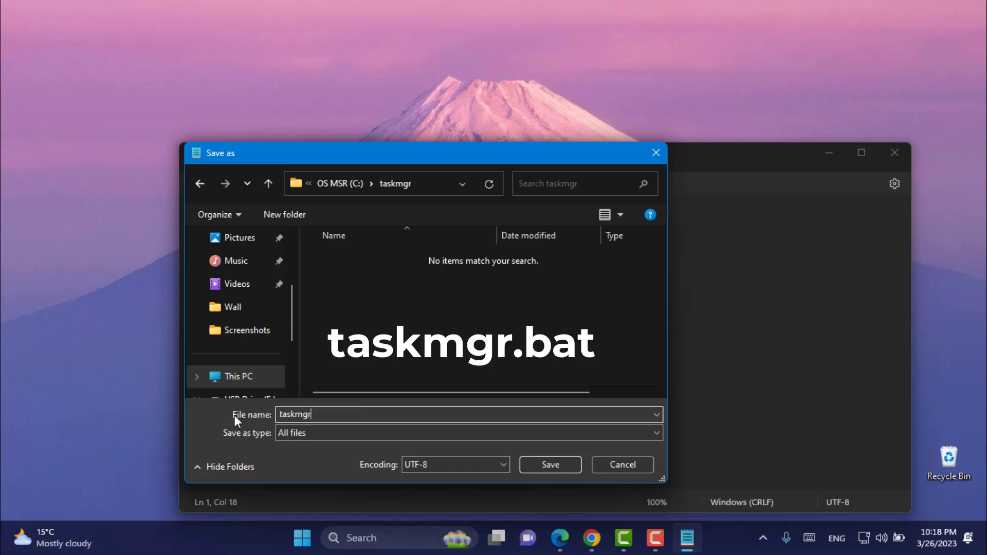
{"action": "type", "text": ".bat"}
{"action": "left_click", "coordinate": [555, 465]}
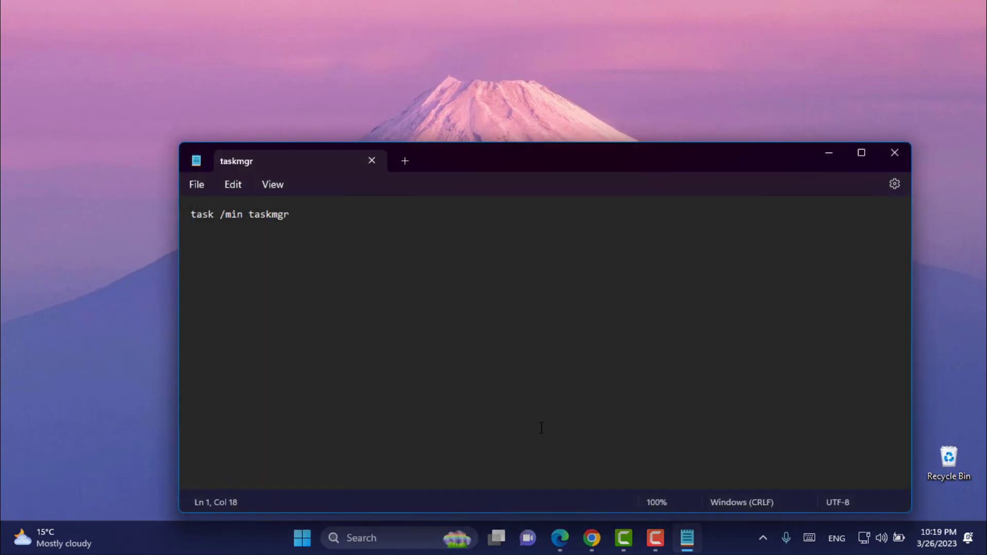
{"action": "left_click_drag", "start_coordinate": [442, 118], "coordinate": [406, 105]}
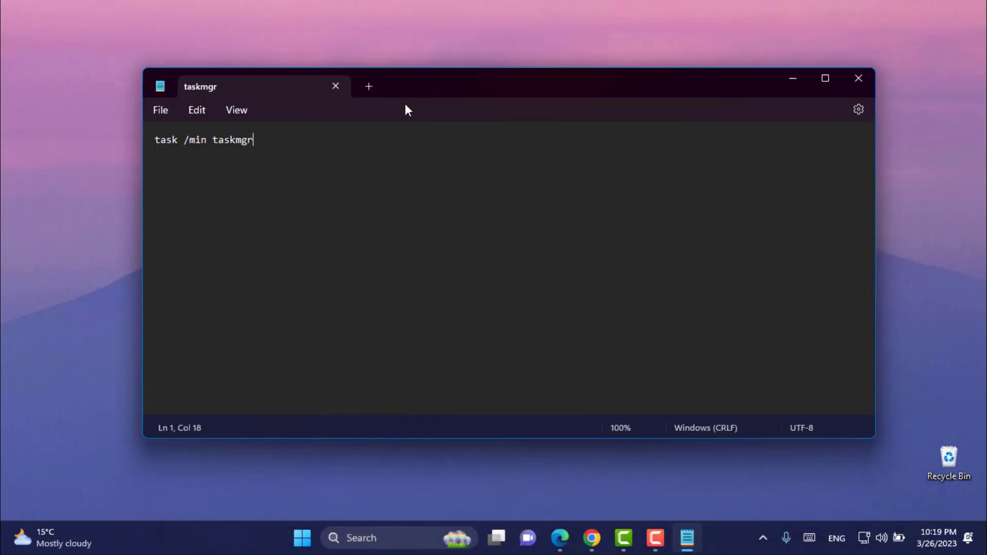
{"action": "left_click", "coordinate": [859, 80]}
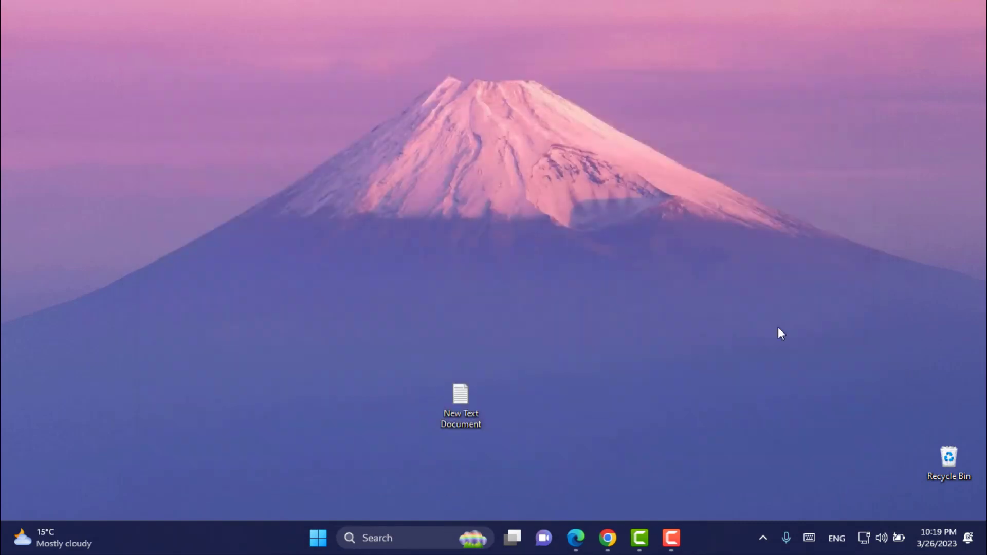
Search Windows for Task Scheduler, open it and move its window higher on the desktop
{"action": "left_click", "coordinate": [420, 535]}
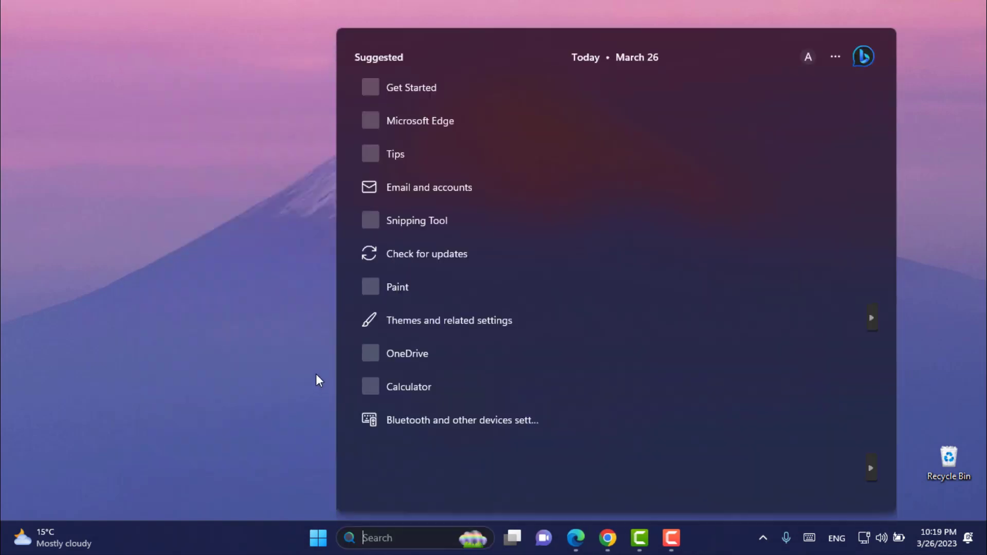
{"action": "type", "text": "task sh"}
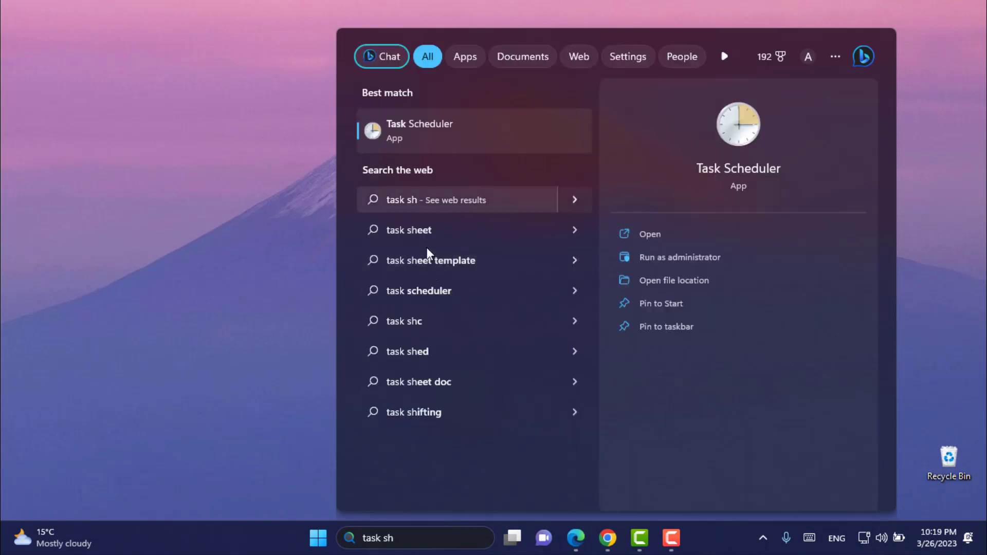
{"action": "left_click", "coordinate": [437, 128]}
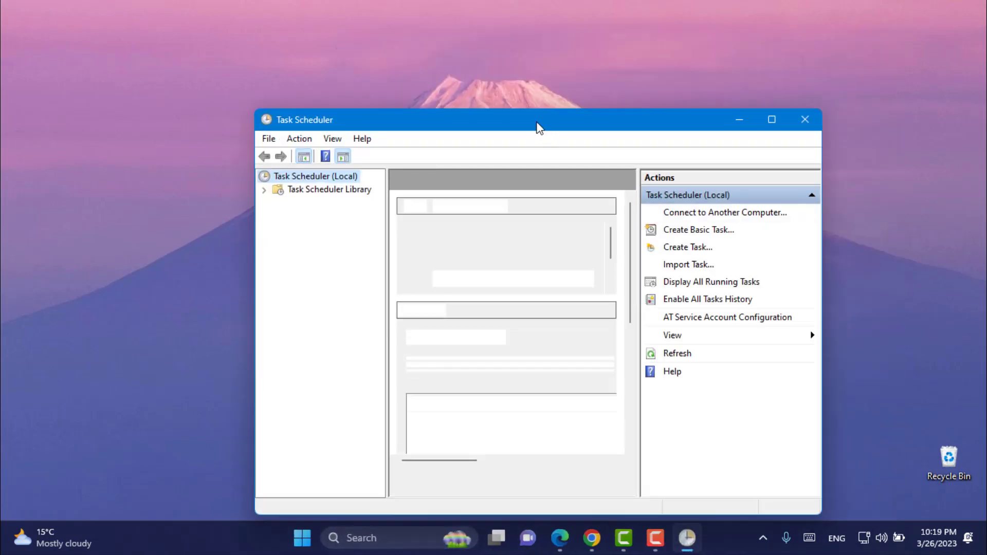
{"action": "left_click_drag", "start_coordinate": [538, 127], "coordinate": [468, 48]}
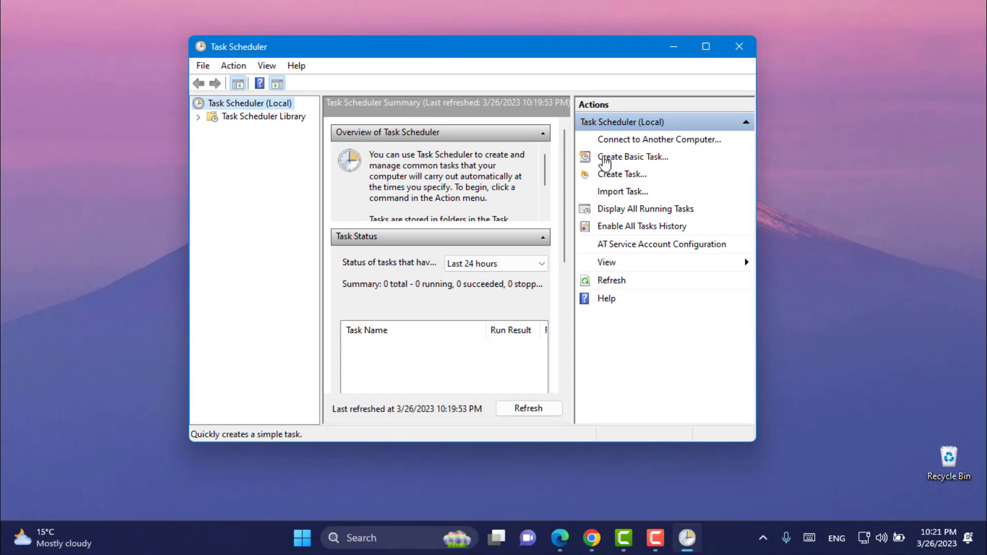
Start a new basic task named taskmgr with the trigger When I log on
{"action": "left_click", "coordinate": [605, 161]}
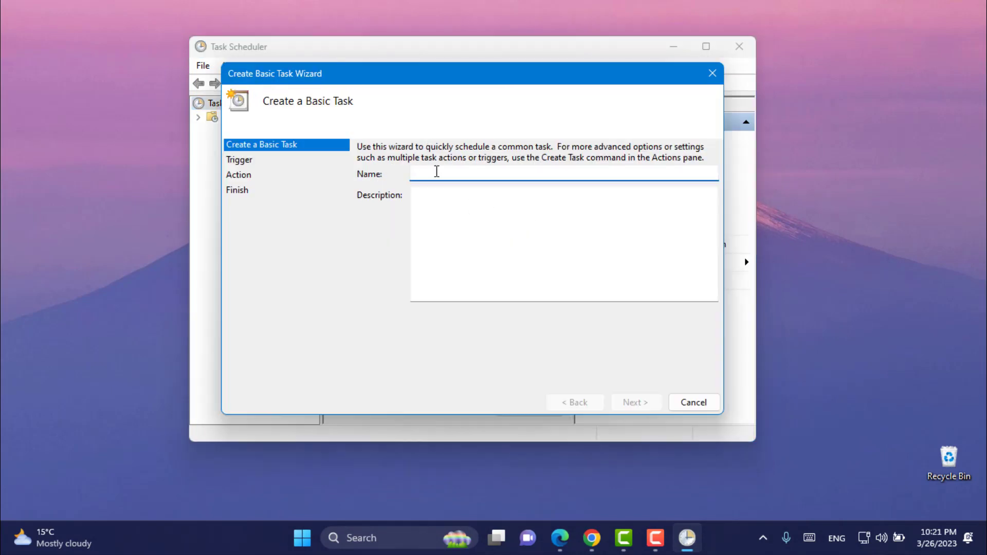
{"action": "type", "text": "testing"}
{"action": "left_click", "coordinate": [635, 403]}
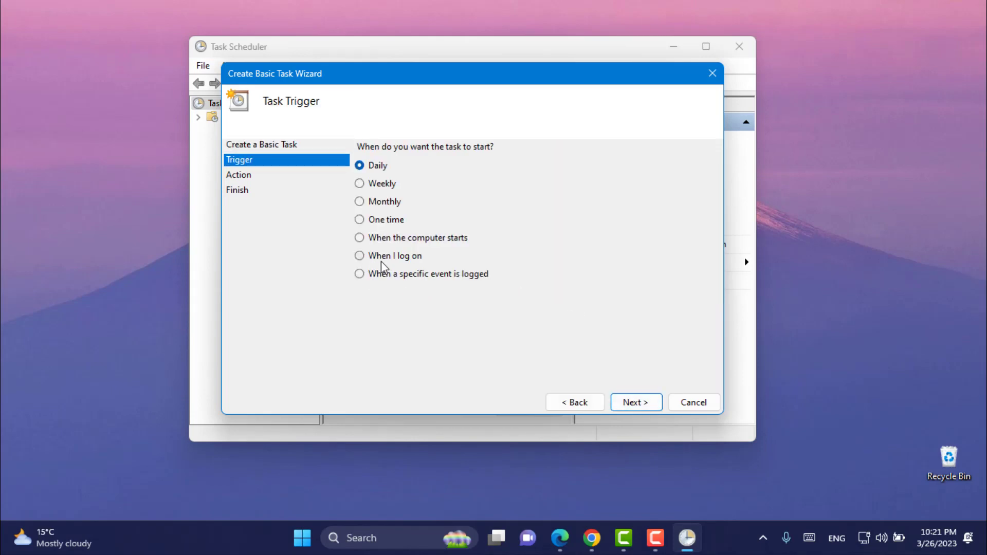
{"action": "left_click", "coordinate": [420, 259]}
{"action": "left_click", "coordinate": [629, 400]}
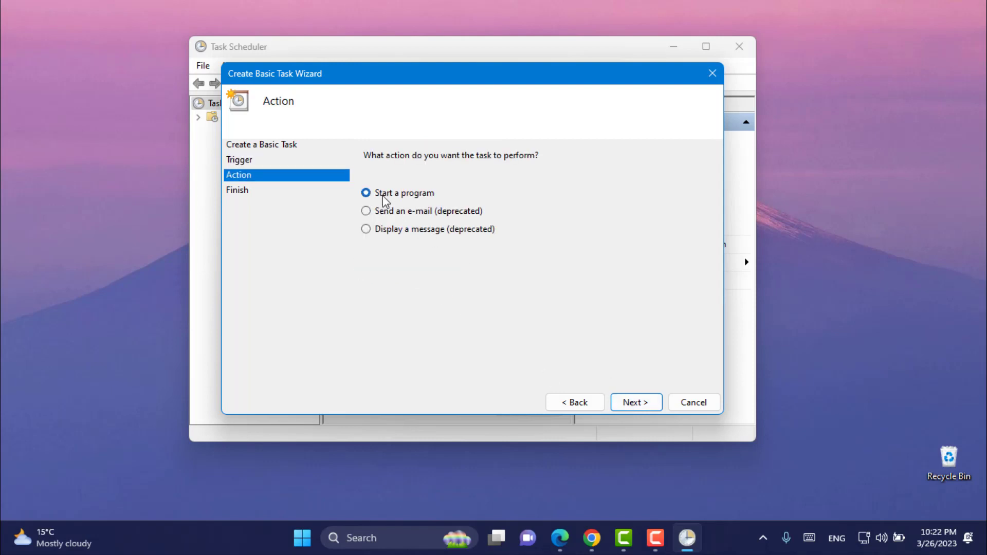
Set the task's action to start the program C:\taskmgr\taskmgr.bat and finish creating the task
{"action": "left_click", "coordinate": [637, 403]}
{"action": "left_click", "coordinate": [662, 182]}
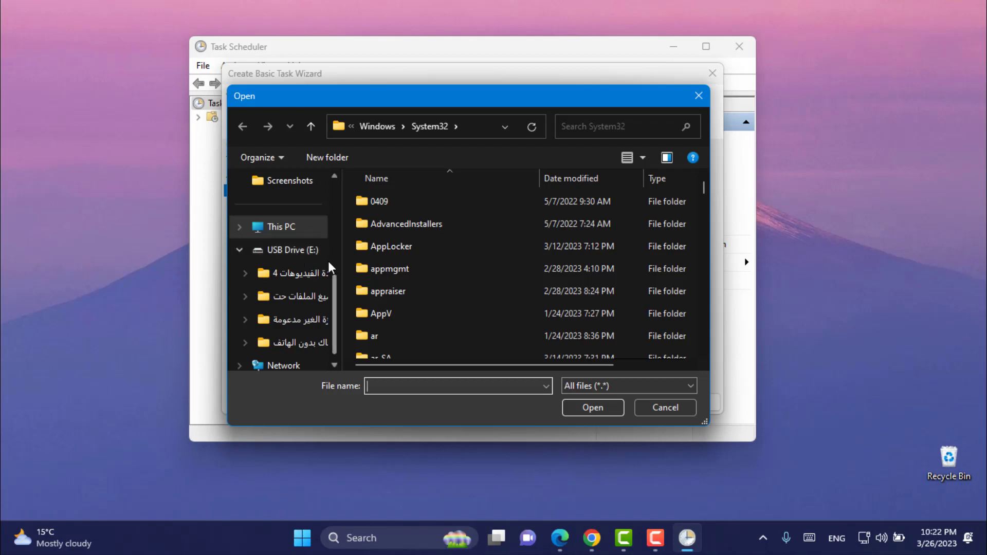
{"action": "scroll", "coordinate": [315, 272], "scroll_direction": "down", "scroll_amount": 1}
{"action": "scroll", "coordinate": [313, 292], "scroll_direction": "up", "scroll_amount": 2}
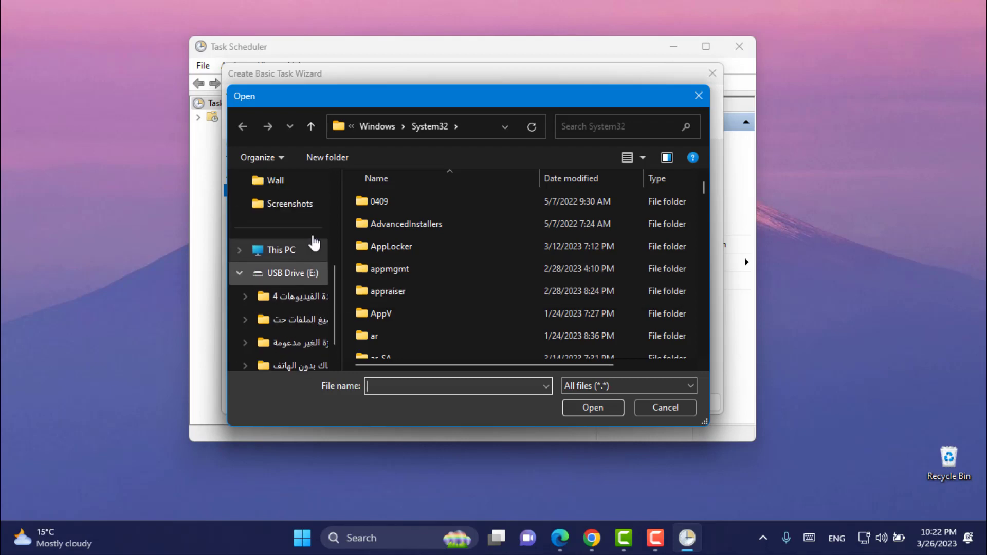
{"action": "left_click", "coordinate": [284, 250]}
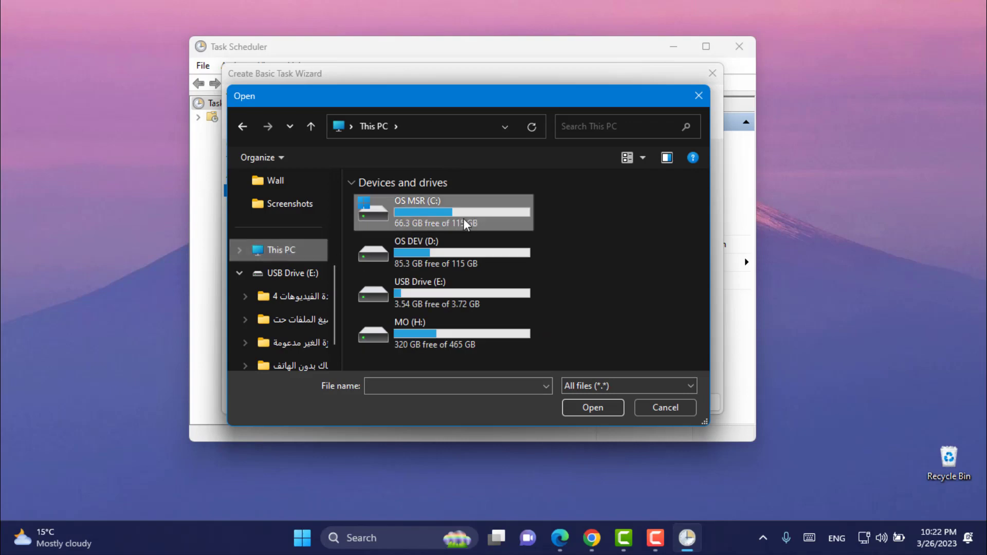
{"action": "double_click", "coordinate": [446, 222]}
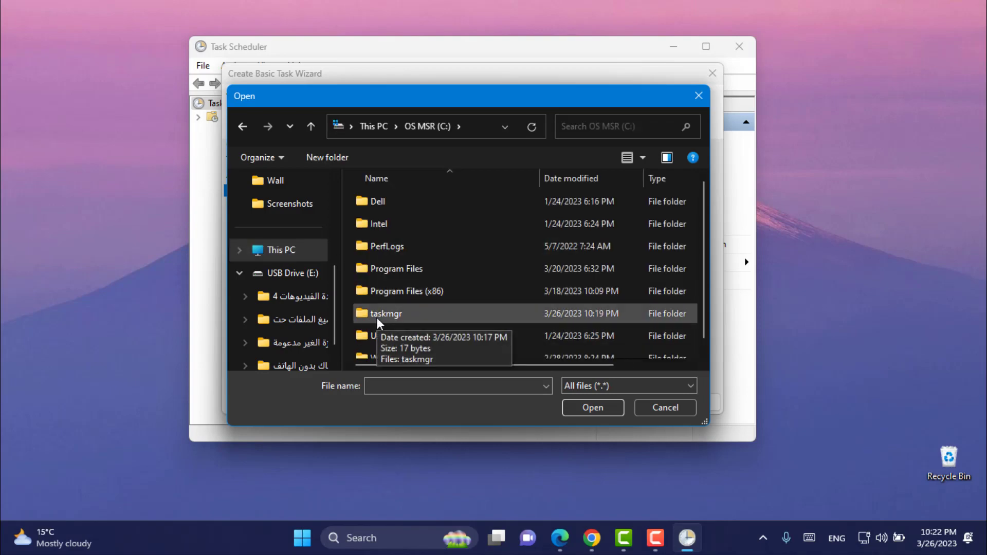
{"action": "double_click", "coordinate": [394, 317]}
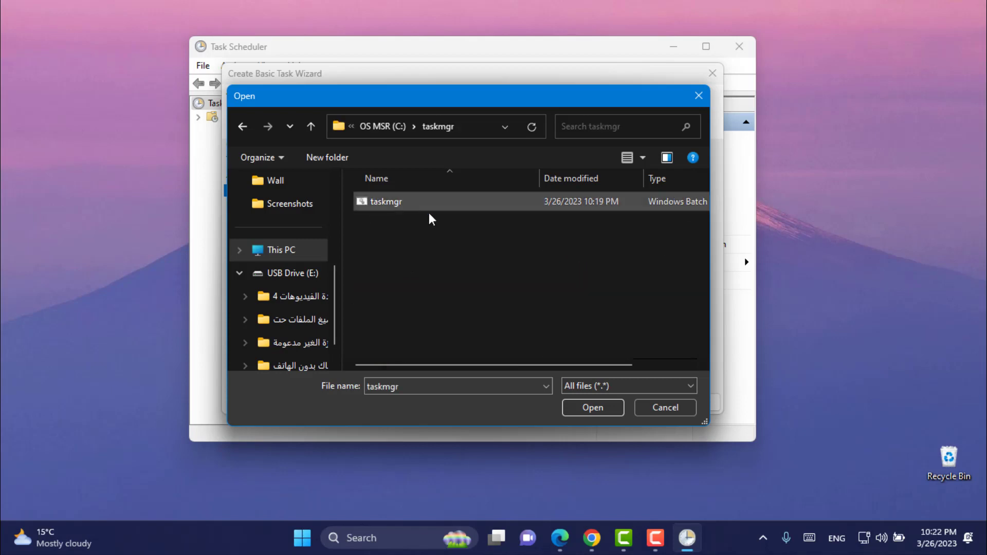
{"action": "left_click", "coordinate": [387, 206]}
{"action": "left_click", "coordinate": [591, 408]}
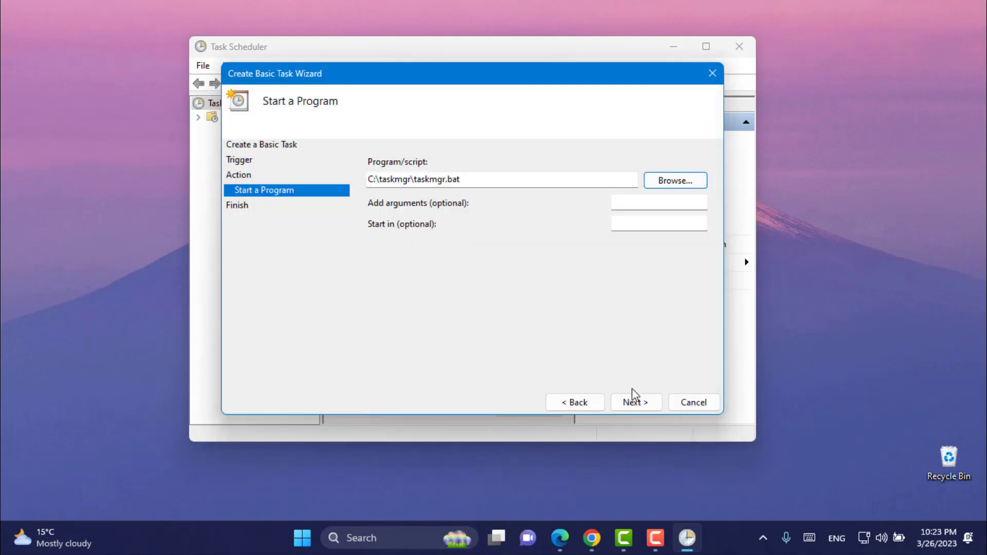
{"action": "left_click", "coordinate": [636, 402]}
{"action": "left_click", "coordinate": [636, 404]}
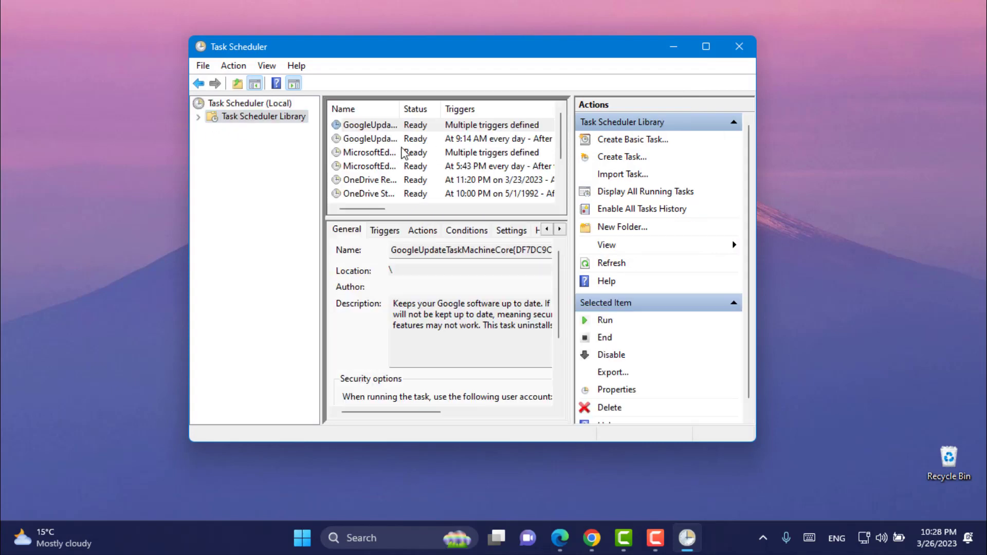
Open the properties of the taskmgr task in the maximized Task Scheduler and enable Run with highest privileges
{"action": "scroll", "coordinate": [400, 161], "scroll_direction": "down", "scroll_amount": 2}
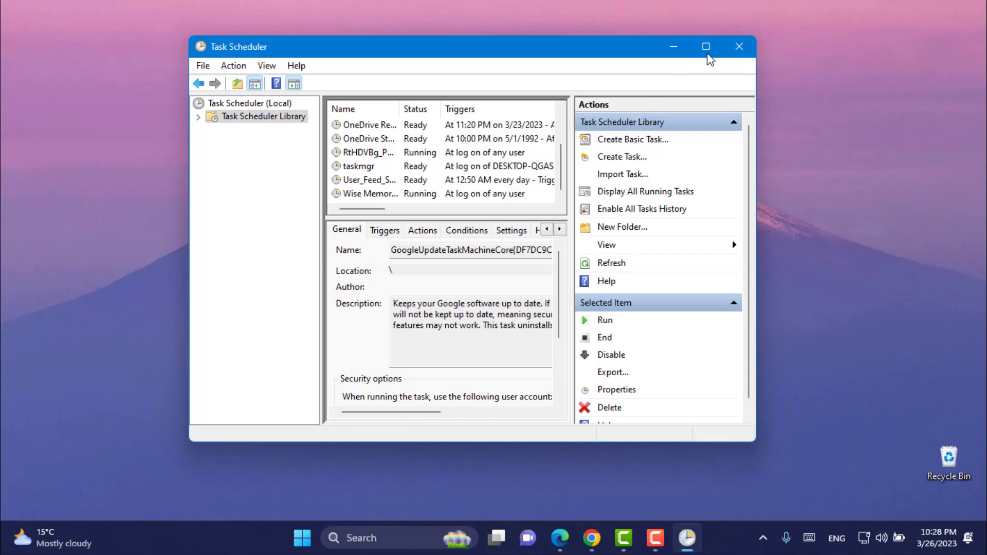
{"action": "left_click", "coordinate": [706, 47]}
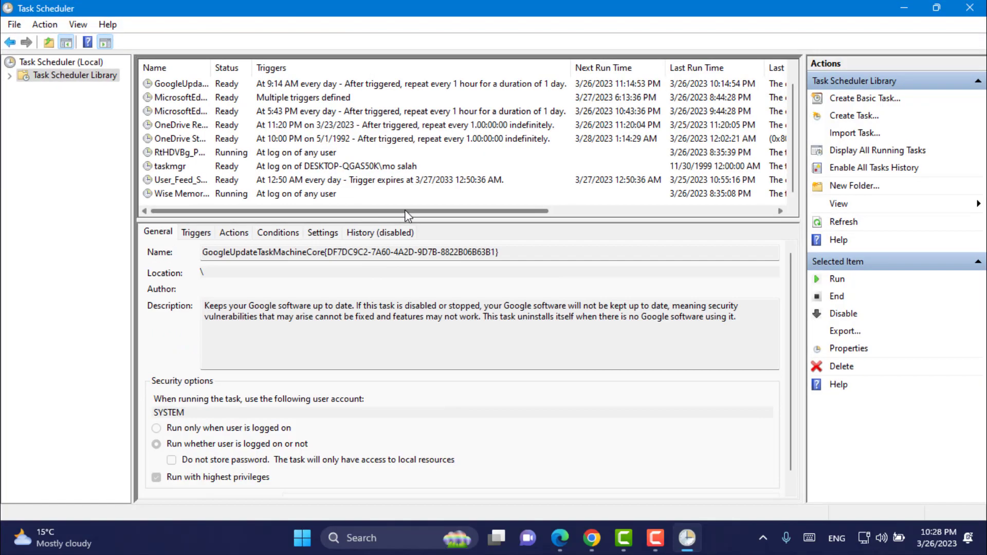
{"action": "double_click", "coordinate": [178, 169]}
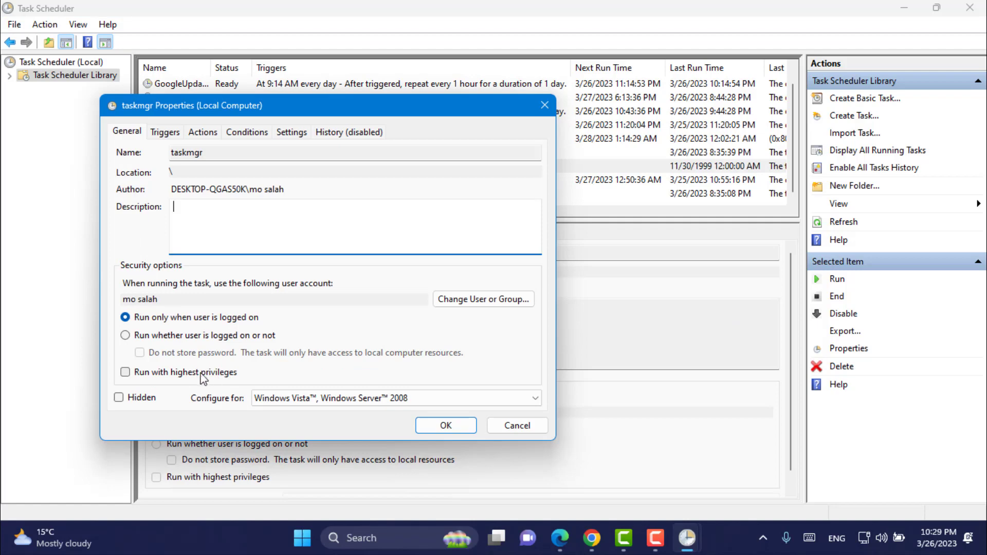
{"action": "left_click", "coordinate": [132, 372]}
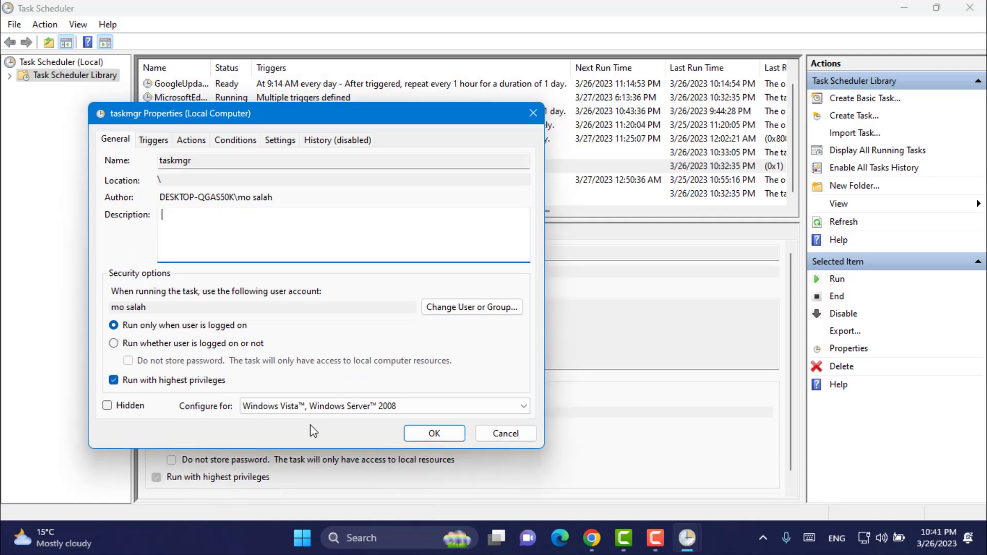
Configure the taskmgr task for Windows 10
{"action": "left_click", "coordinate": [346, 409]}
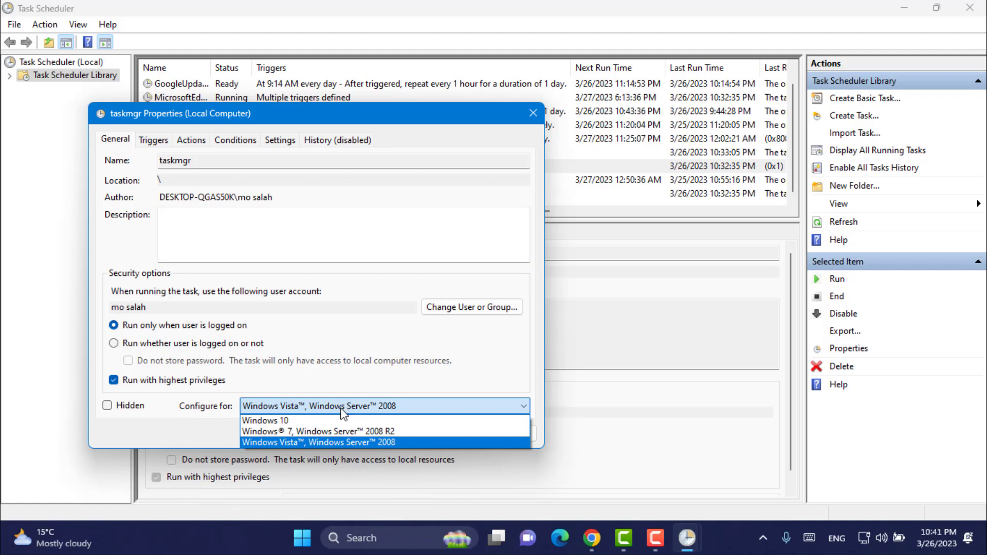
{"action": "left_click", "coordinate": [311, 420]}
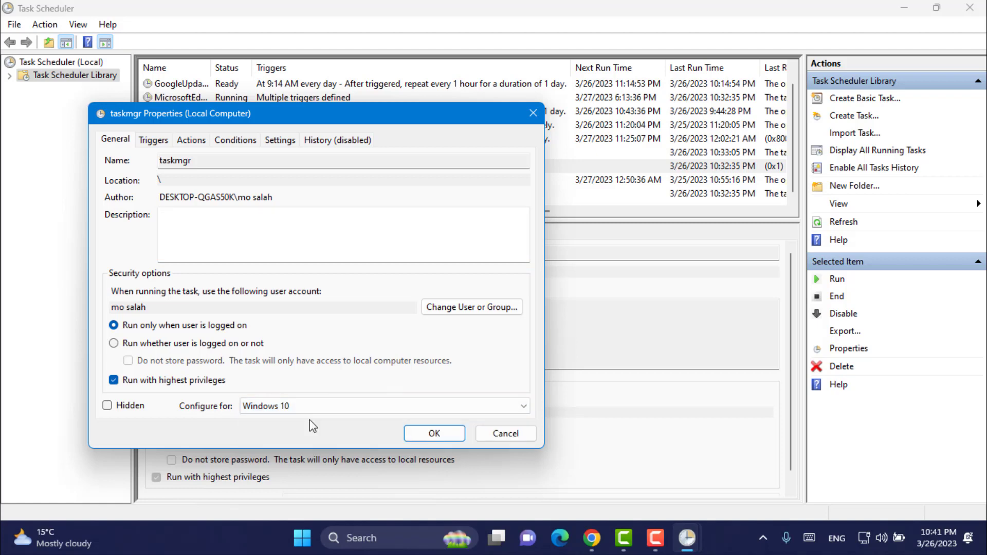
{"action": "left_click", "coordinate": [316, 405]}
{"action": "left_click", "coordinate": [316, 404]}
{"action": "left_click", "coordinate": [317, 404]}
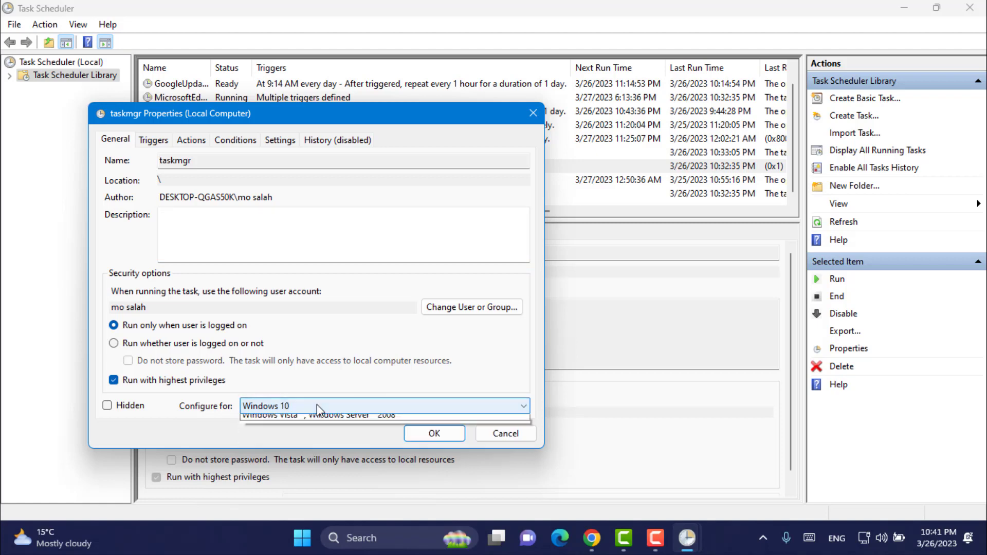
Save the taskmgr task's properties with Windows 10 as its configured system and restore the Task Scheduler window from its maximized size
{"action": "left_click", "coordinate": [276, 420]}
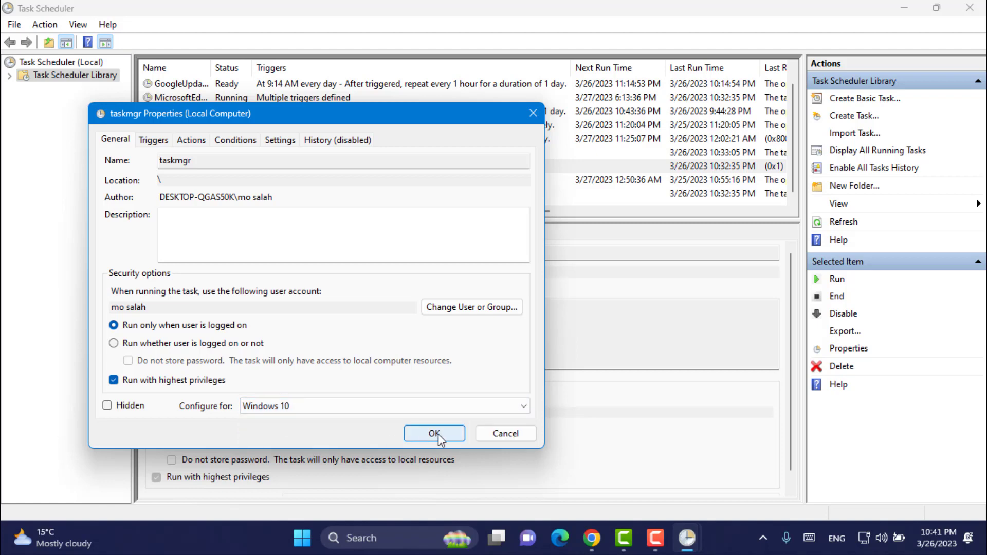
{"action": "left_click", "coordinate": [436, 434]}
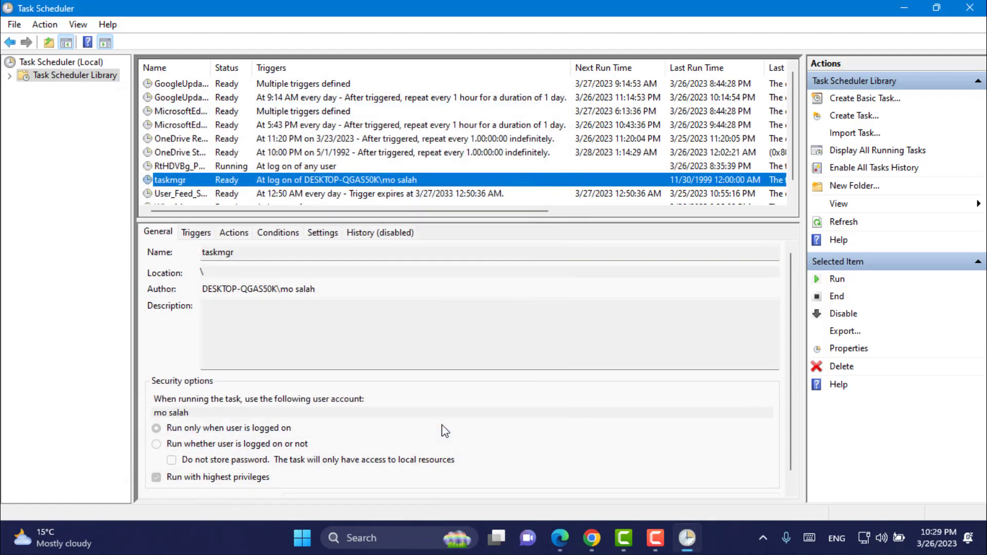
{"action": "left_click", "coordinate": [936, 8]}
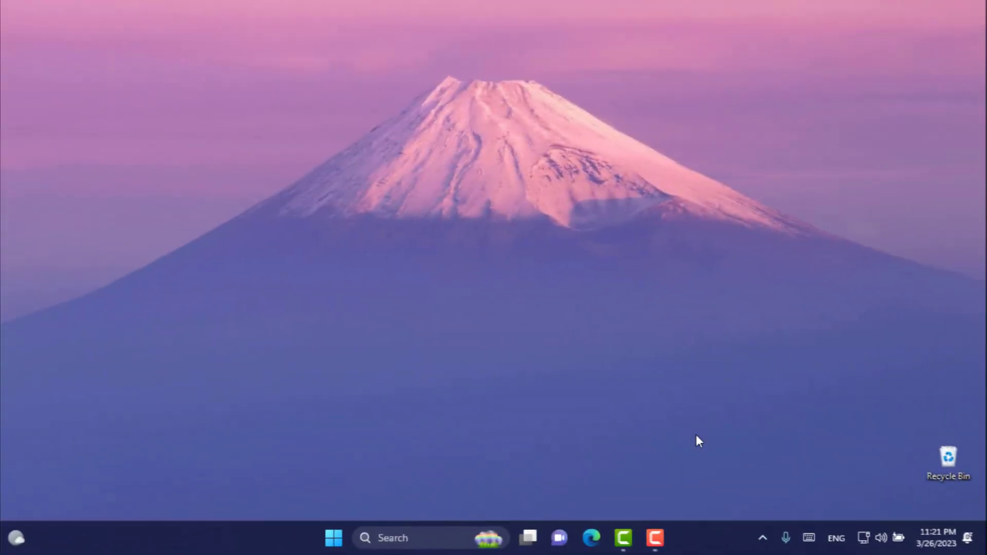
Move Task Manager's usage icon from the hidden tray icons onto the taskbar, close the hidden icons and show its usage summary
{"action": "left_click", "coordinate": [762, 532]}
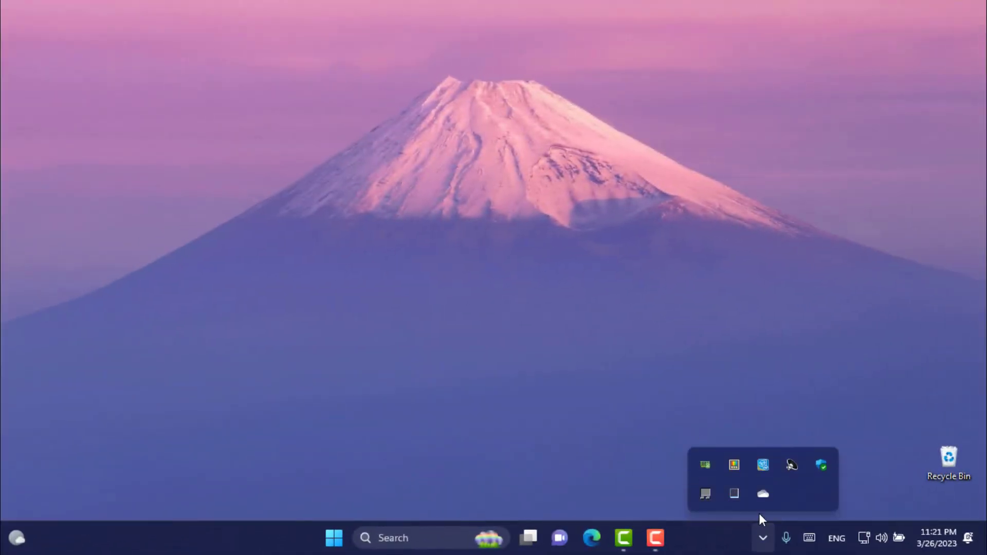
{"action": "mouse_move", "coordinate": [735, 495]}
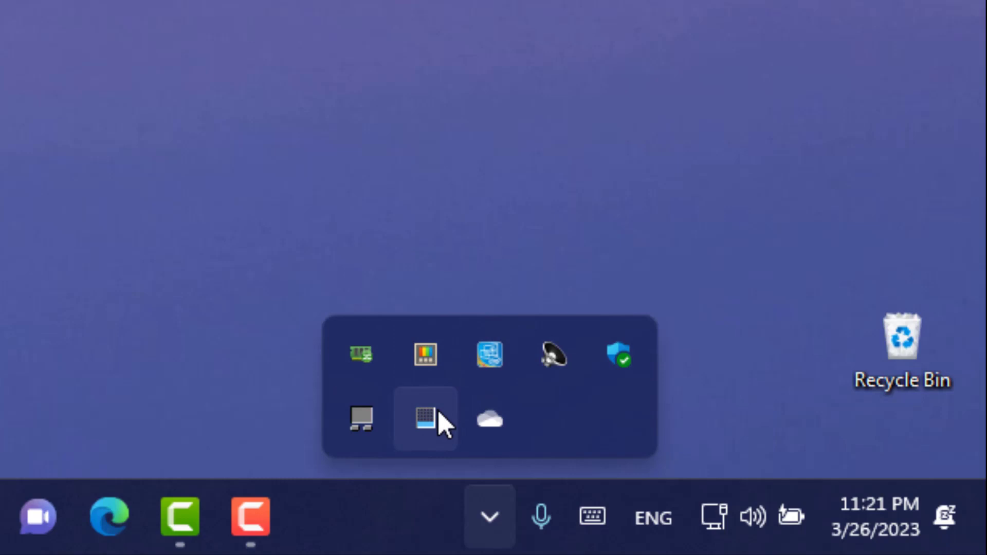
{"action": "mouse_move", "coordinate": [437, 409]}
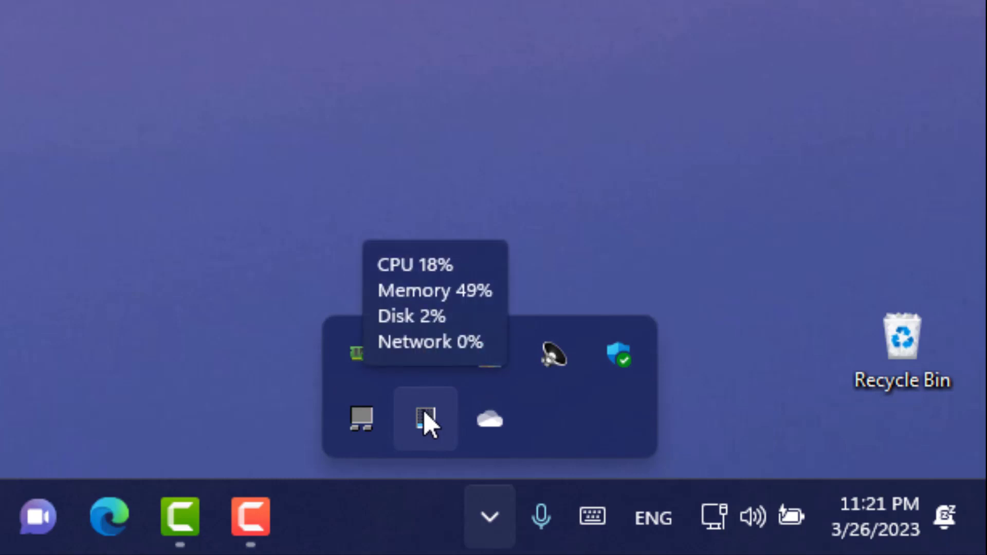
{"action": "left_click_drag", "start_coordinate": [424, 411], "coordinate": [484, 535]}
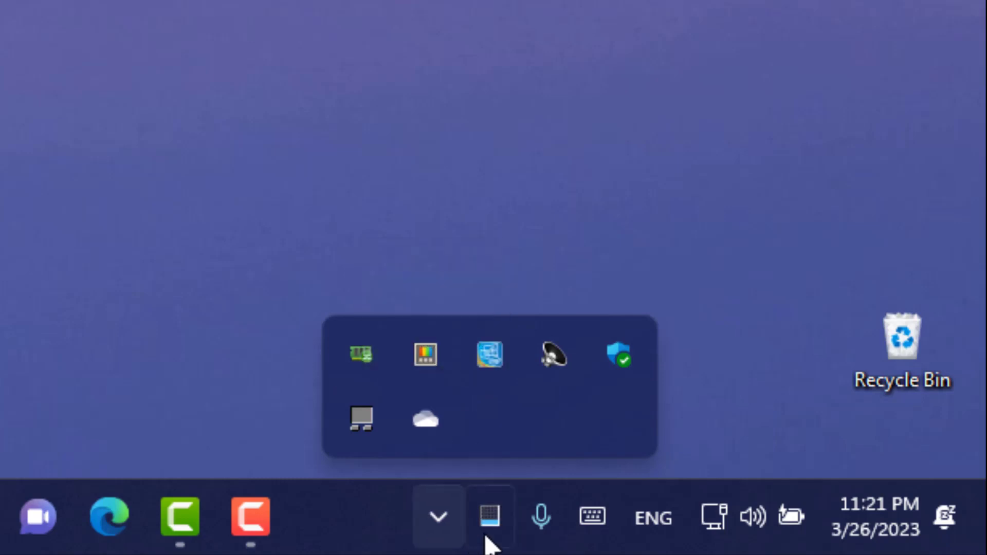
{"action": "mouse_move", "coordinate": [484, 533]}
{"action": "left_click", "coordinate": [434, 534]}
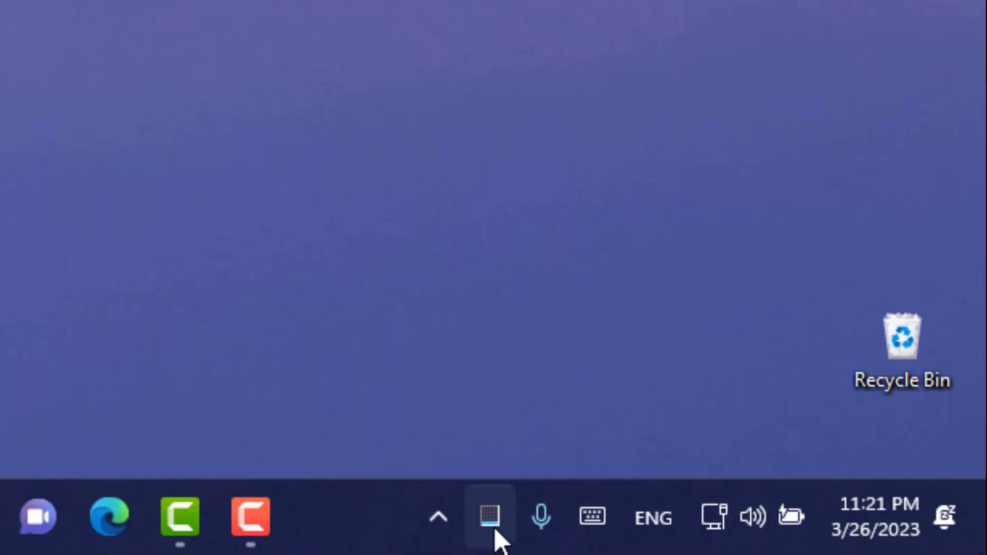
{"action": "mouse_move", "coordinate": [496, 532]}
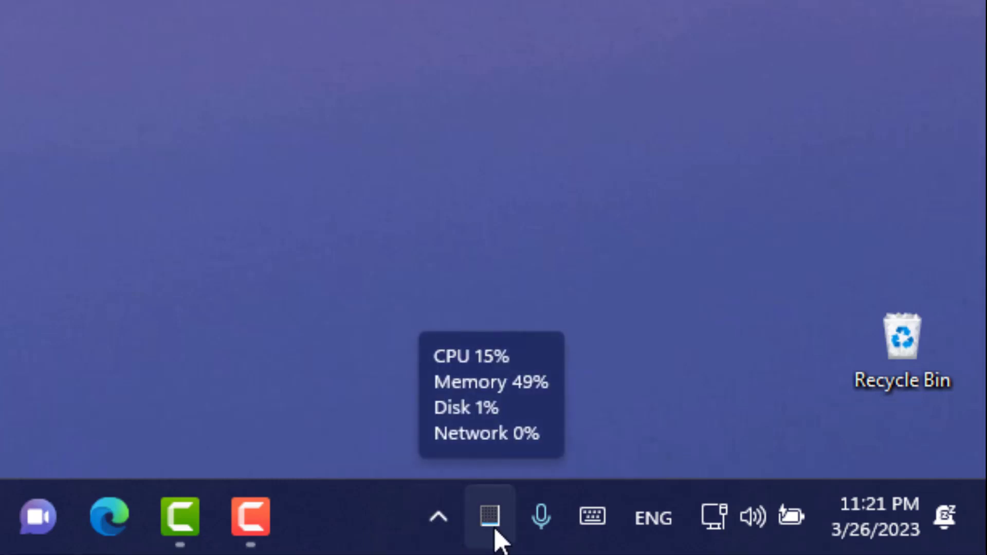